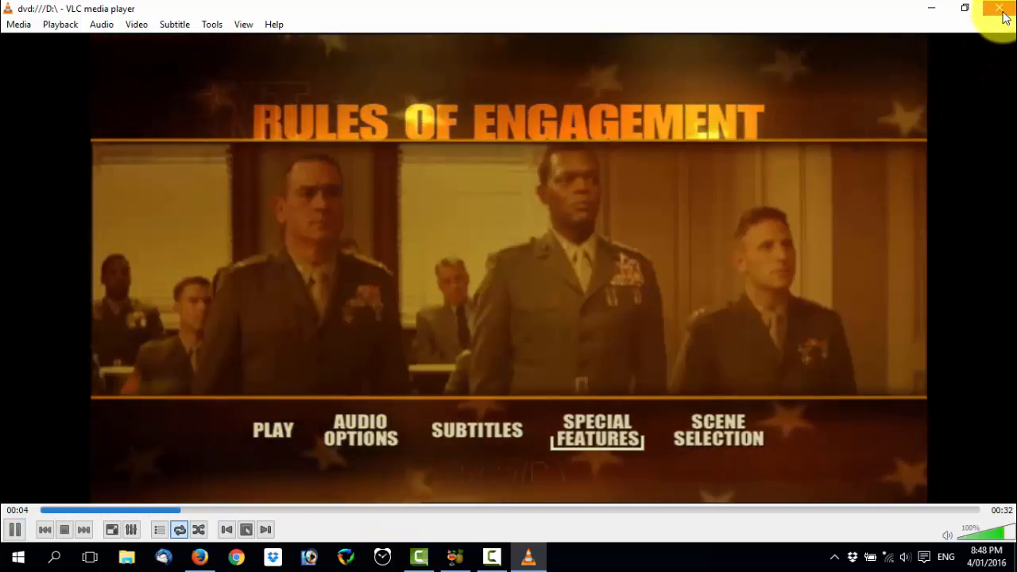
Step: Close the media player and create a new desktop folder named Rules of Engagement (2000)
click(1001, 11)
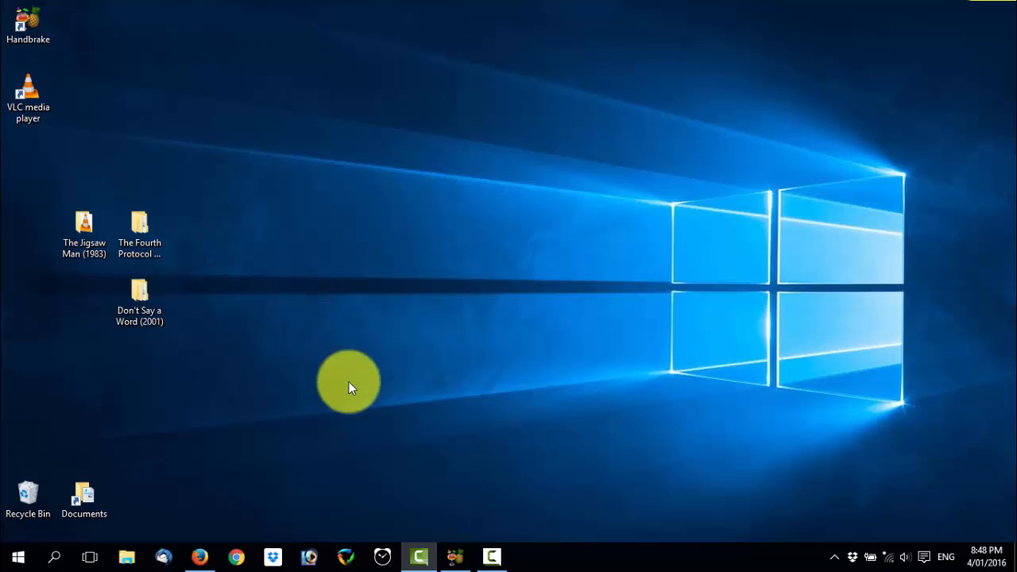
right_click(200, 234)
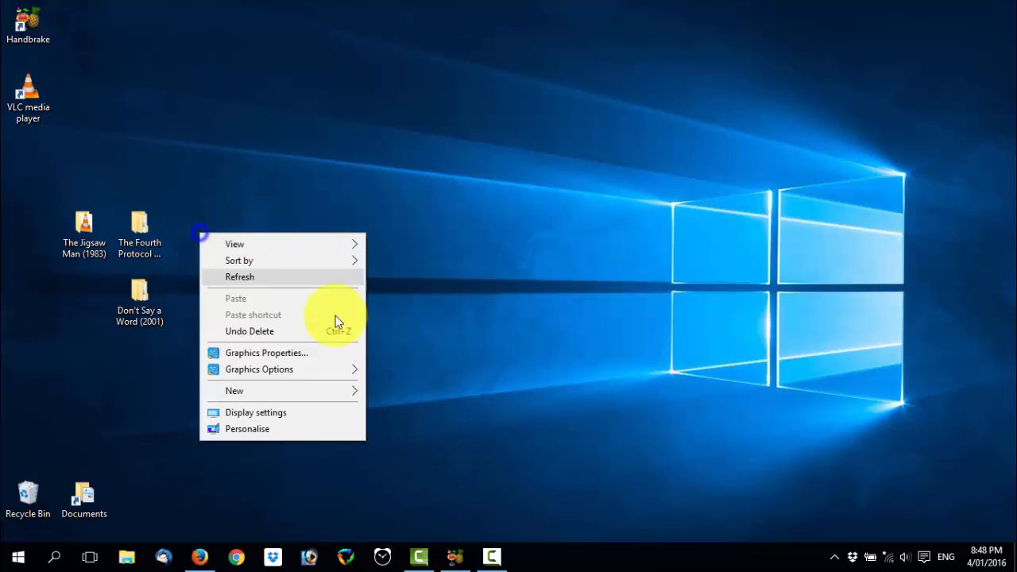
mouse_move(251, 389)
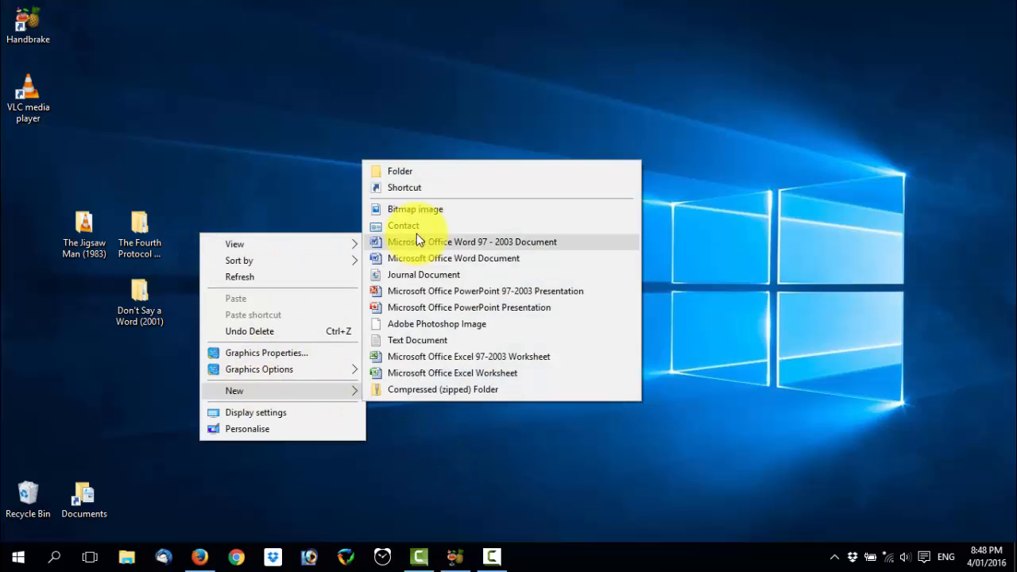
click(413, 173)
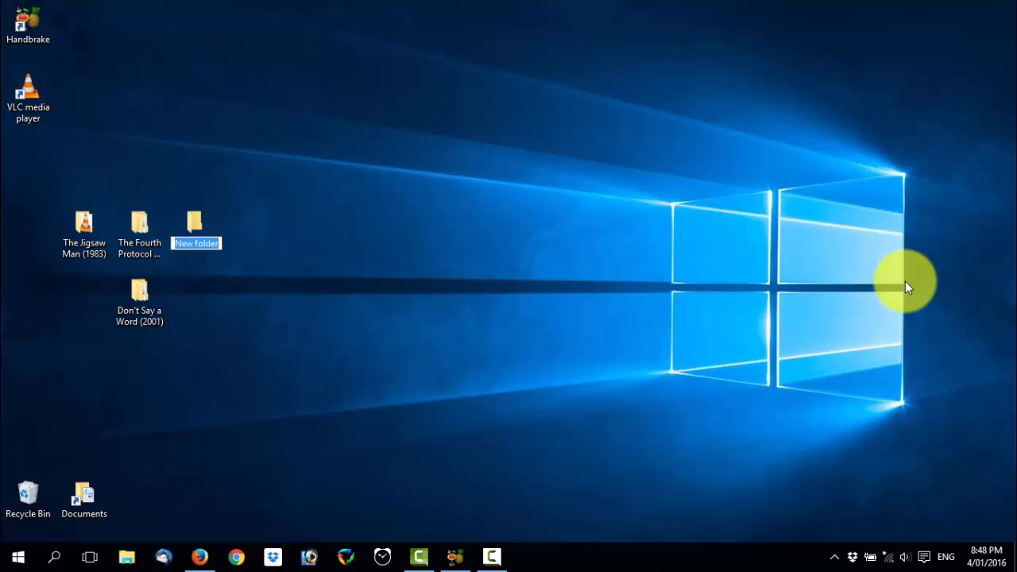
text(Rules)
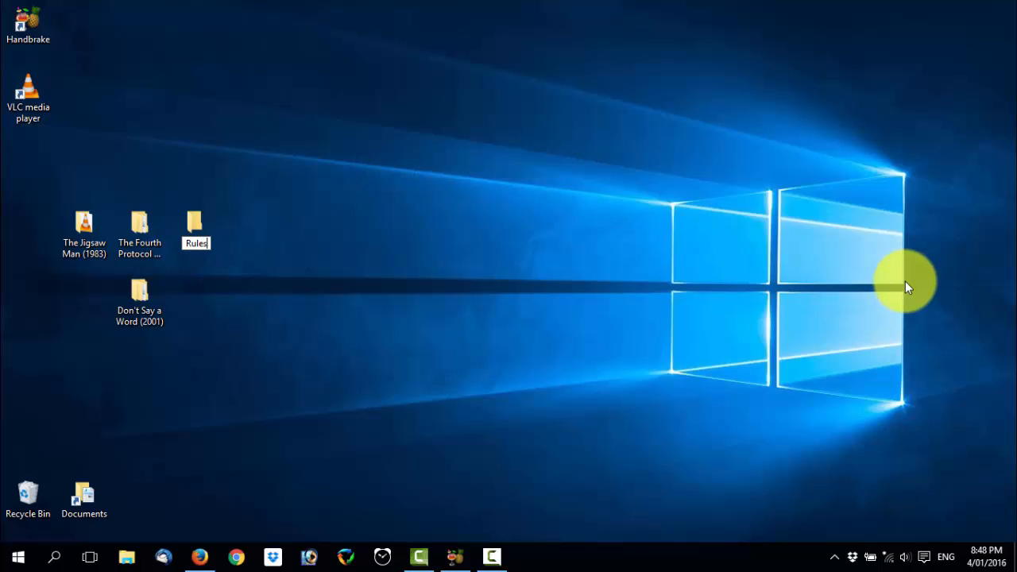
text( of Engagemen)
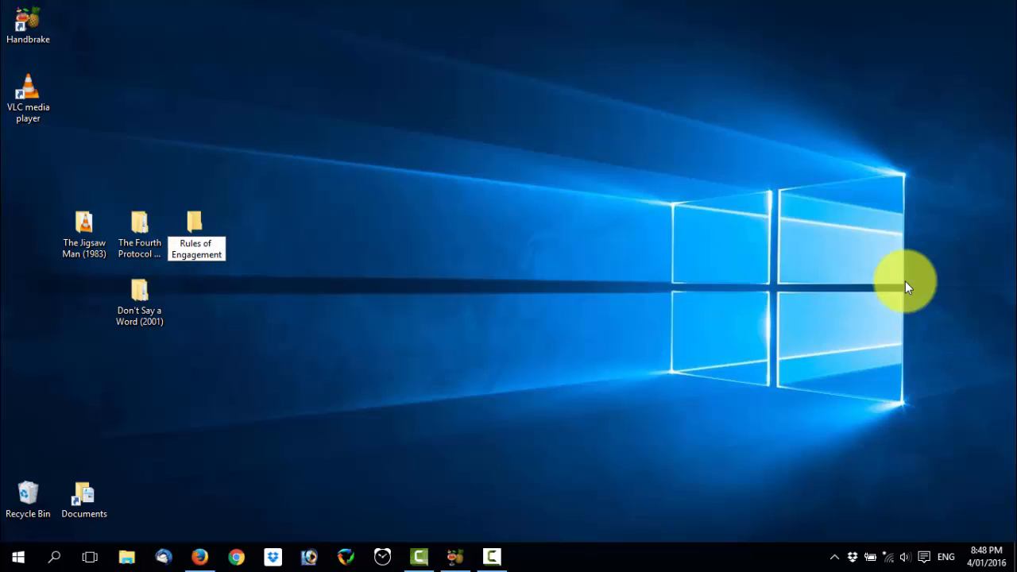
text(t (2000)
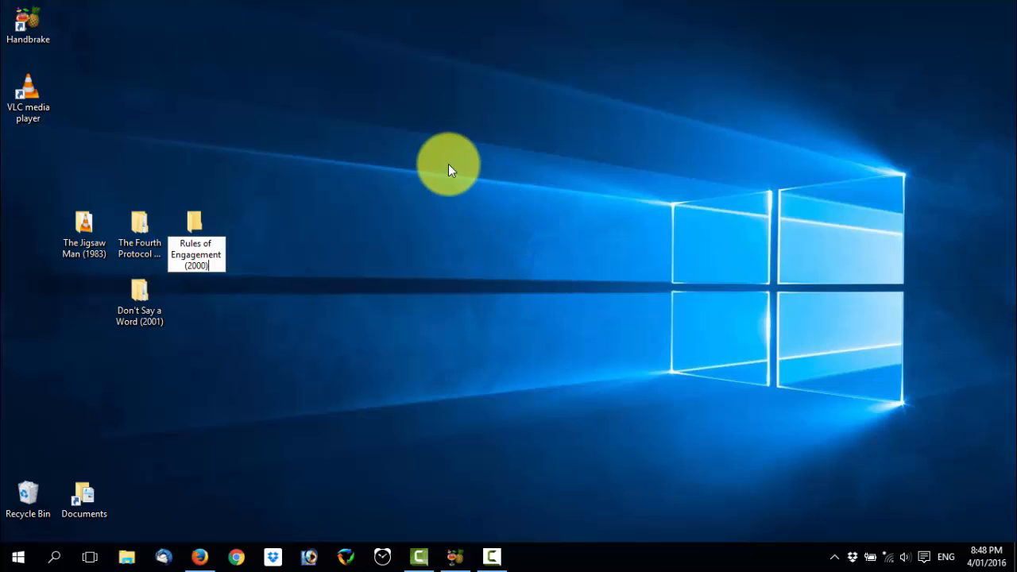
key(Return)
Step: Copy the AUDIO_TS and VIDEO_TS folders from the DVD drive (D:) into the Rules of Engagement (2000) folder, leaving the copy running minimized
key(super+e)
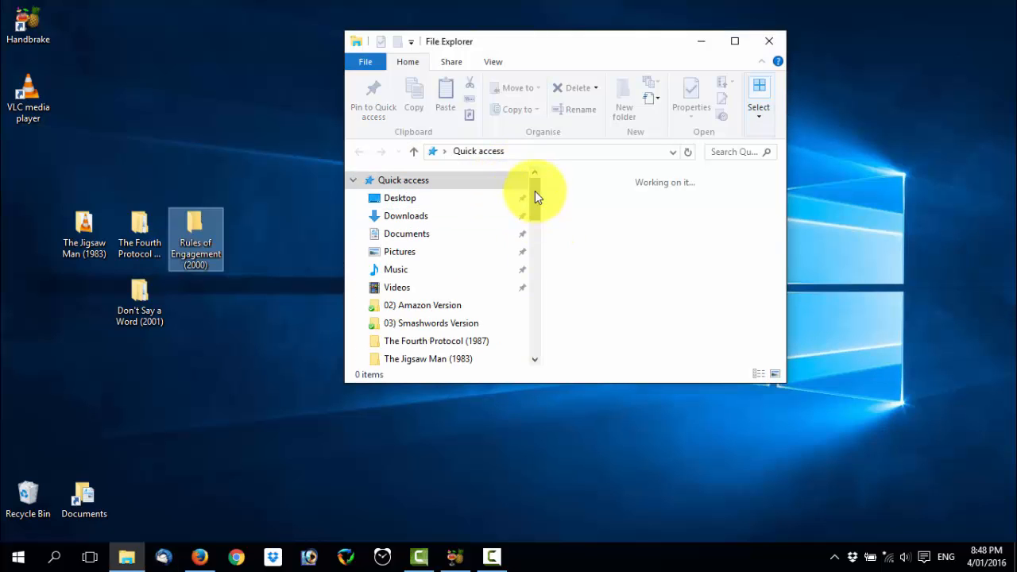
drag(535, 190, 538, 325)
click(467, 324)
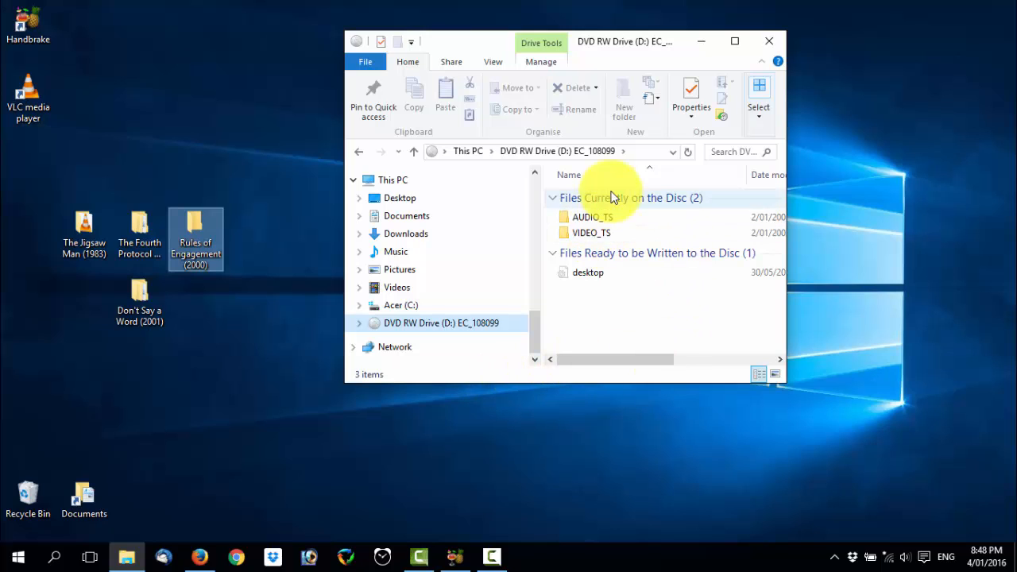
click(604, 200)
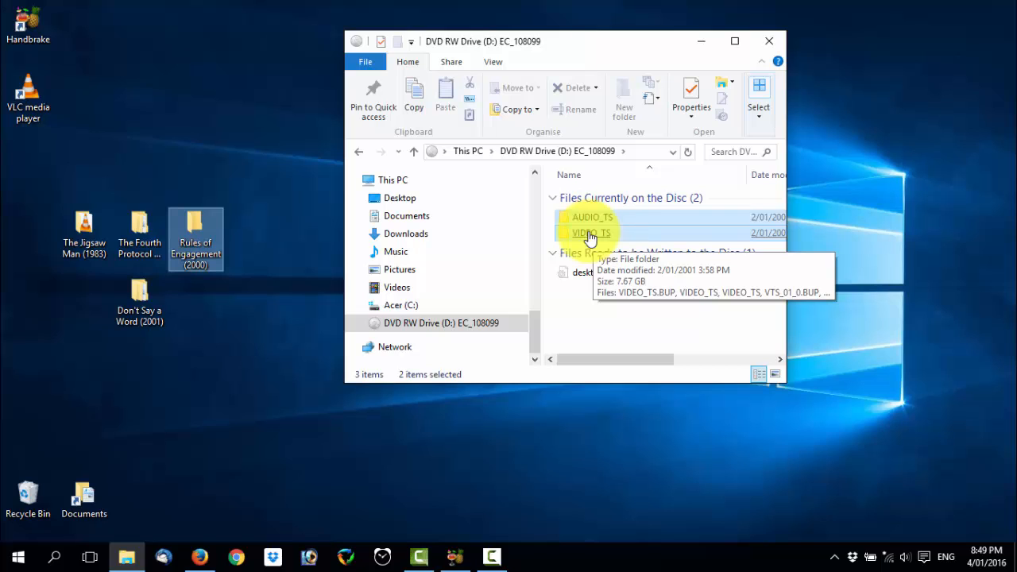
drag(589, 238, 197, 246)
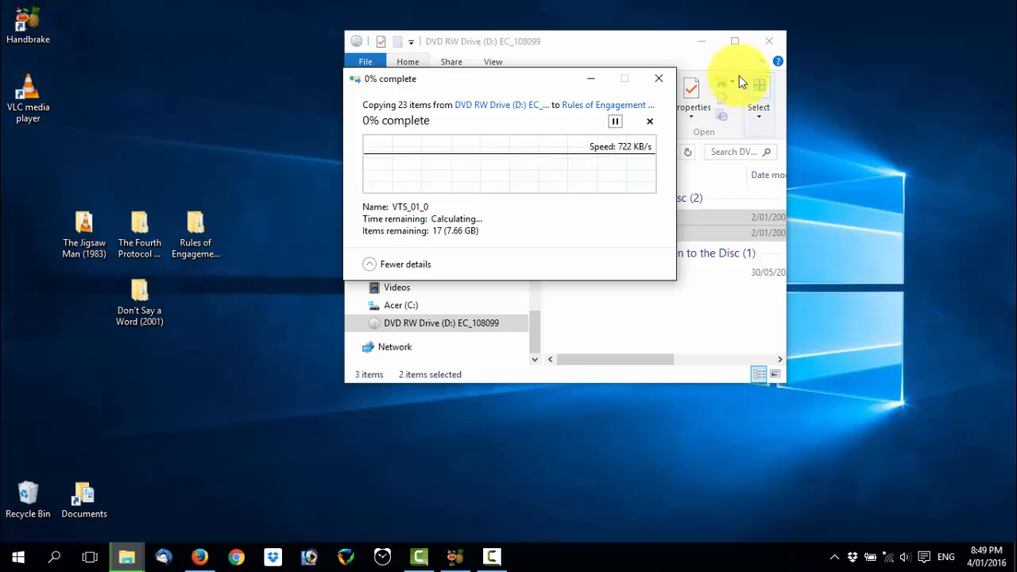
click(768, 46)
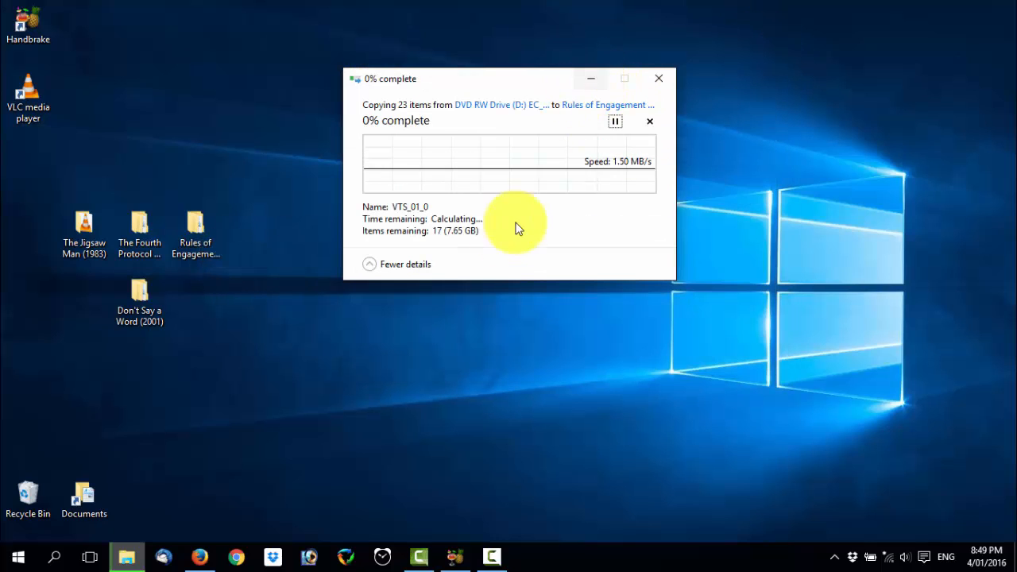
click(590, 78)
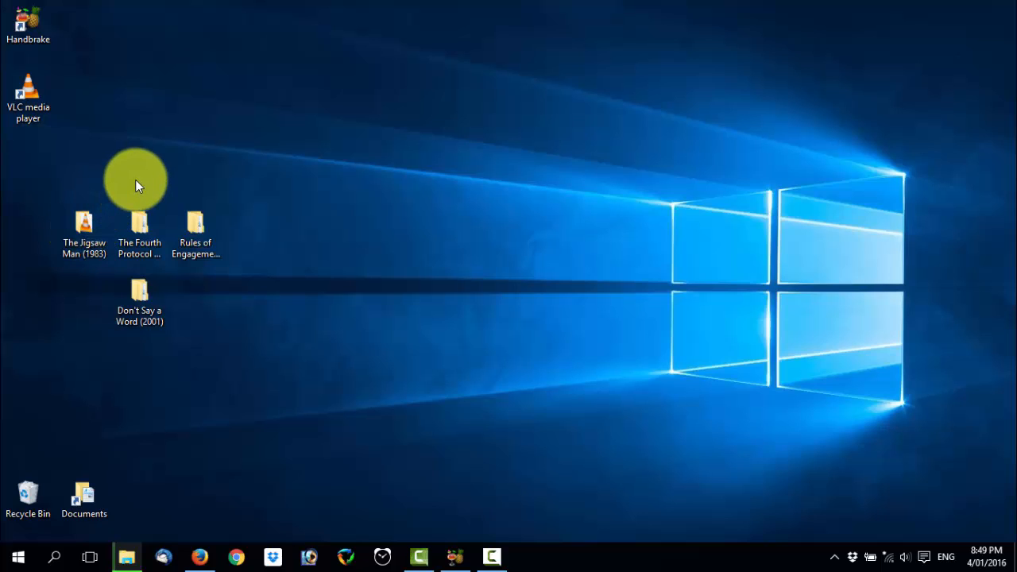
Step: Check the size of the VIDEO_TS folder inside The Fourth Protocol (1987) in its properties, and close the folder
click(144, 231)
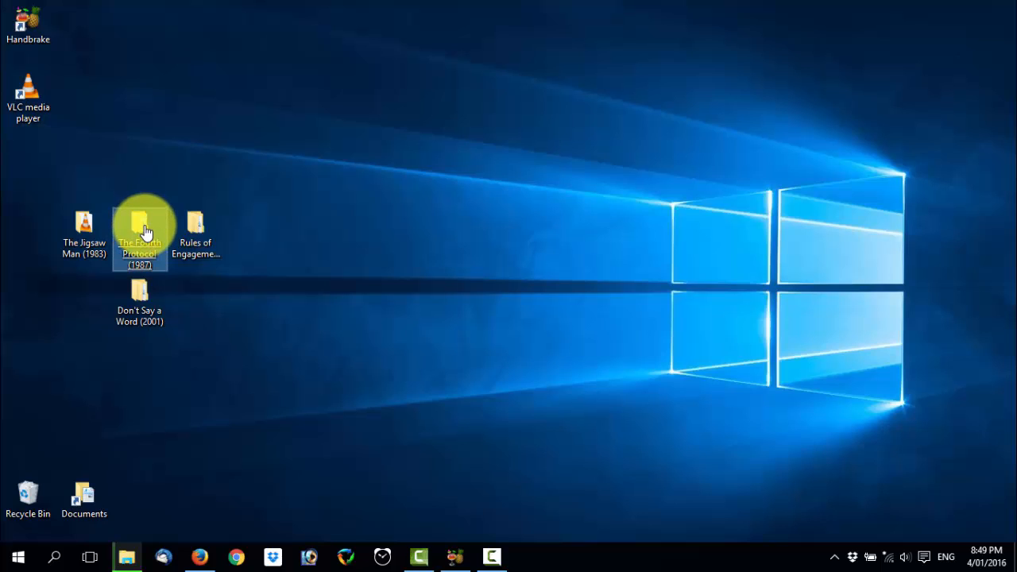
double_click(145, 231)
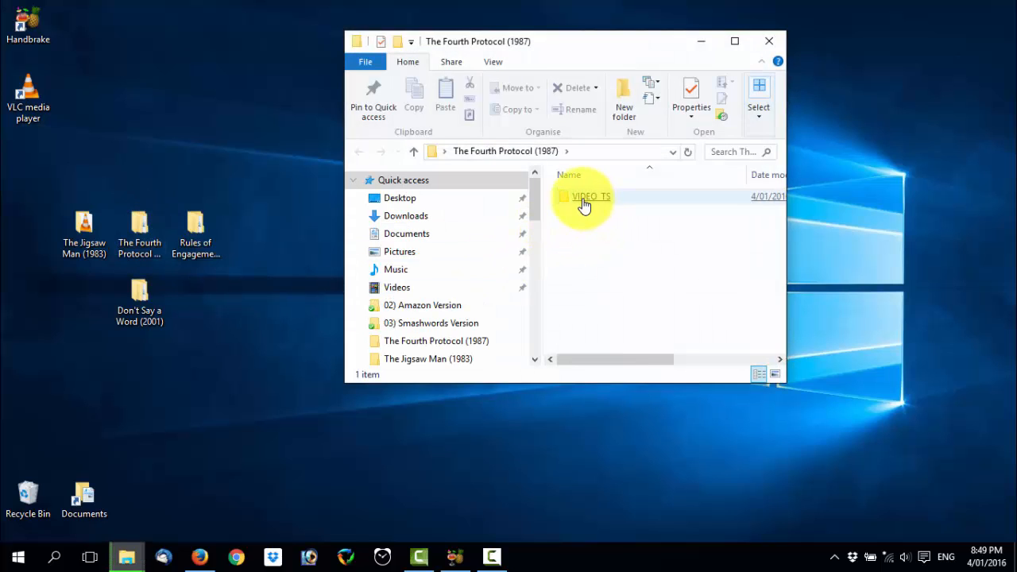
click(584, 205)
right_click(582, 203)
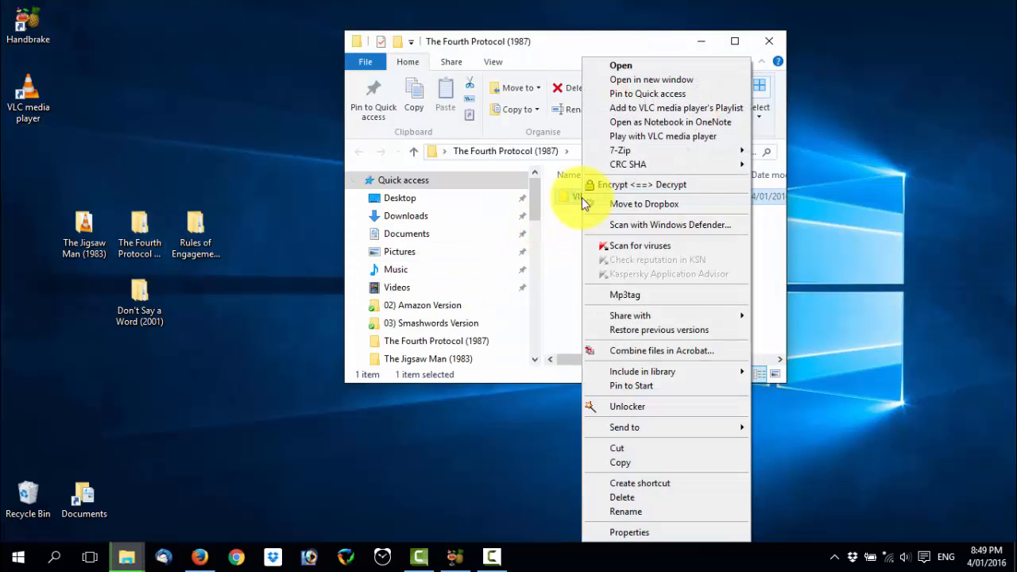
click(635, 534)
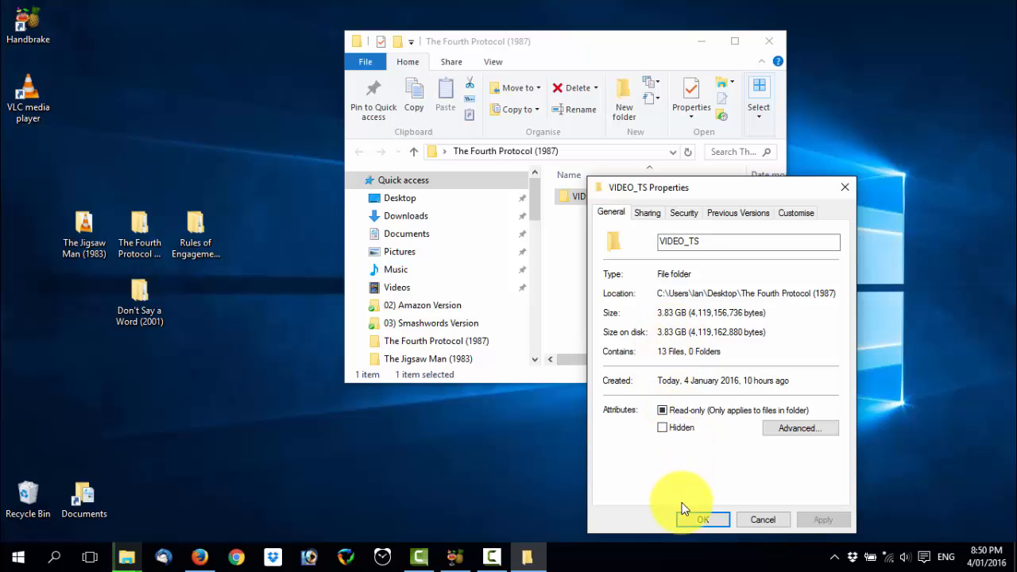
click(699, 516)
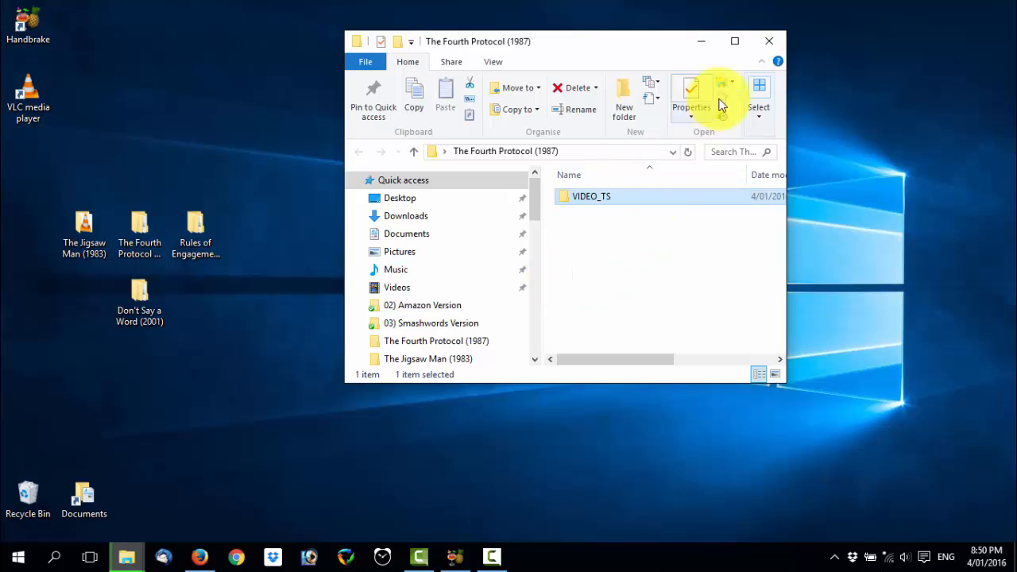
click(770, 39)
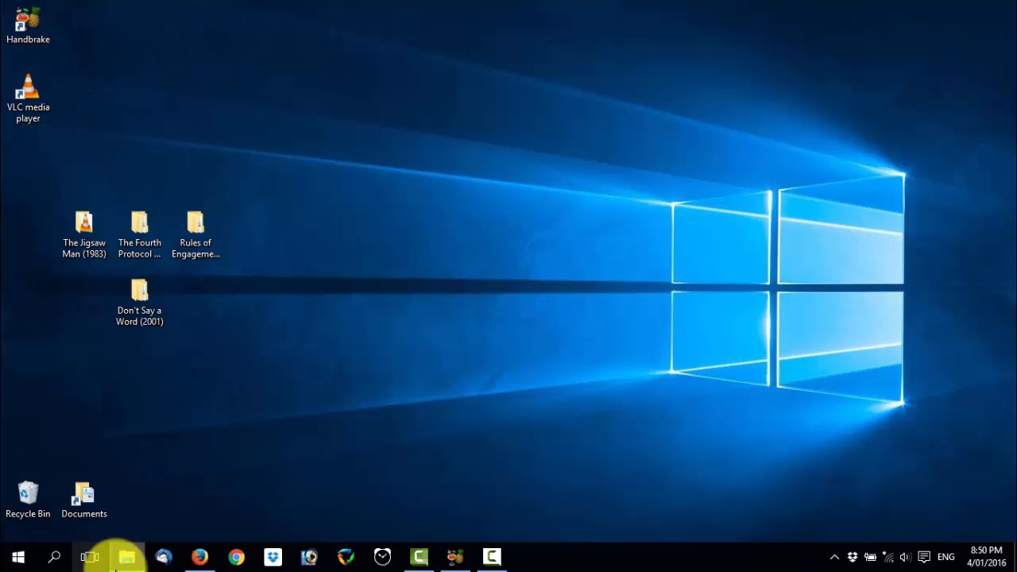
Step: Switch to Firefox to view the HandBrake download page at handbrake.fr, and close the browser
click(200, 556)
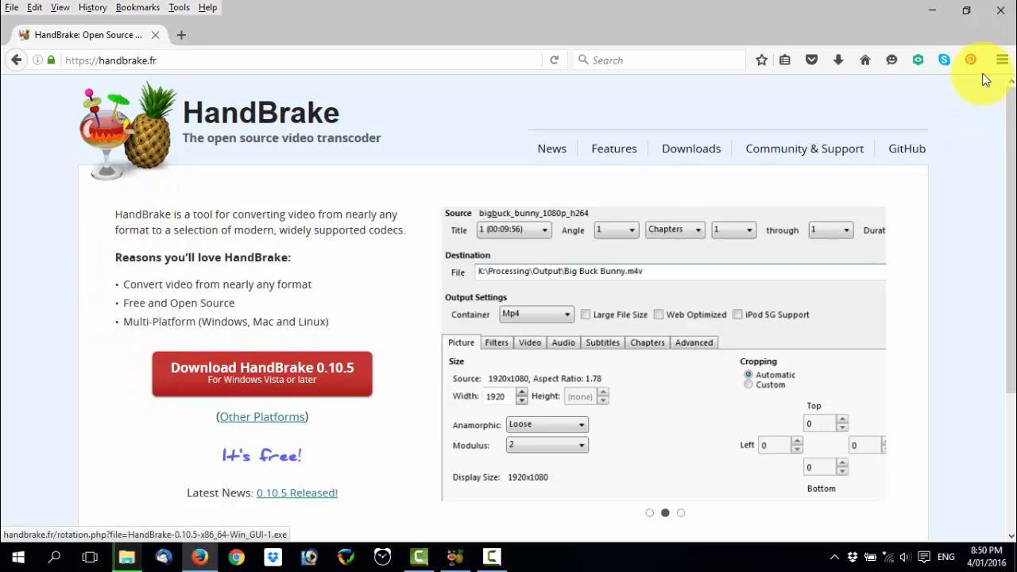
click(998, 13)
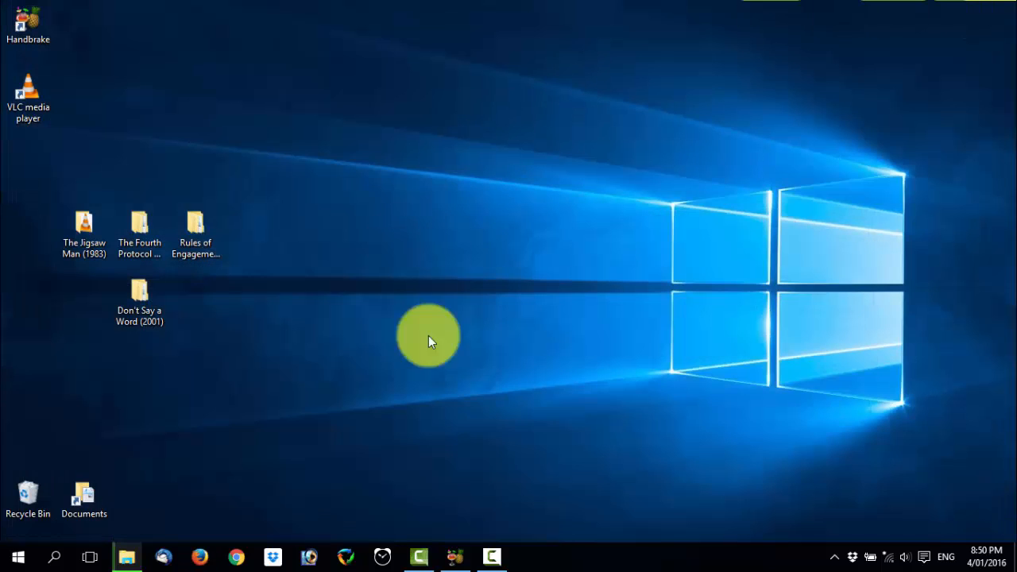
Step: Switch to HandBrake, load the VIDEO_TS folder from The Fourth Protocol (1987) as the source, and select title 2 (01:54:24)
click(454, 555)
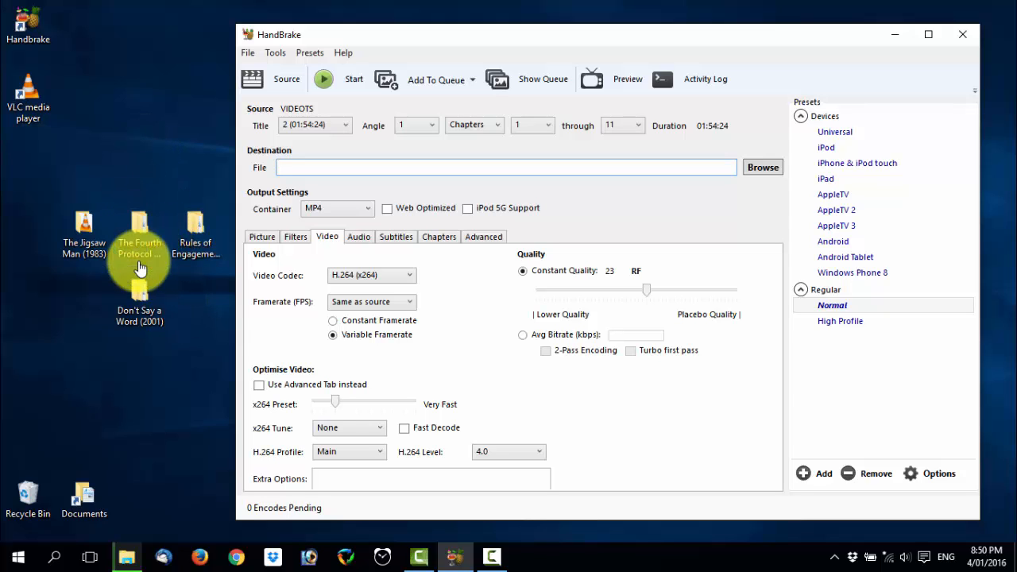
click(267, 79)
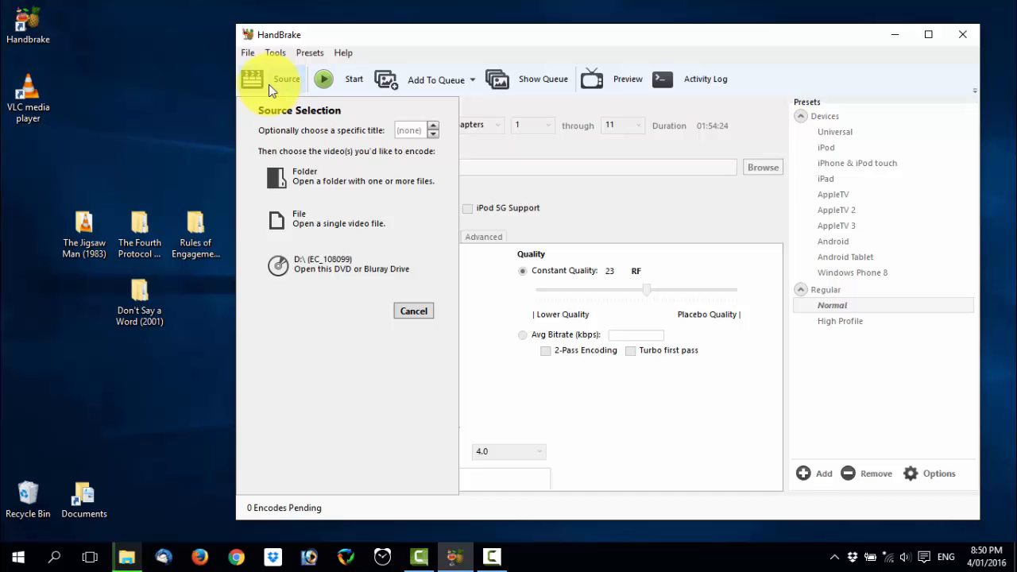
click(304, 179)
scroll(333, 251, up, 5)
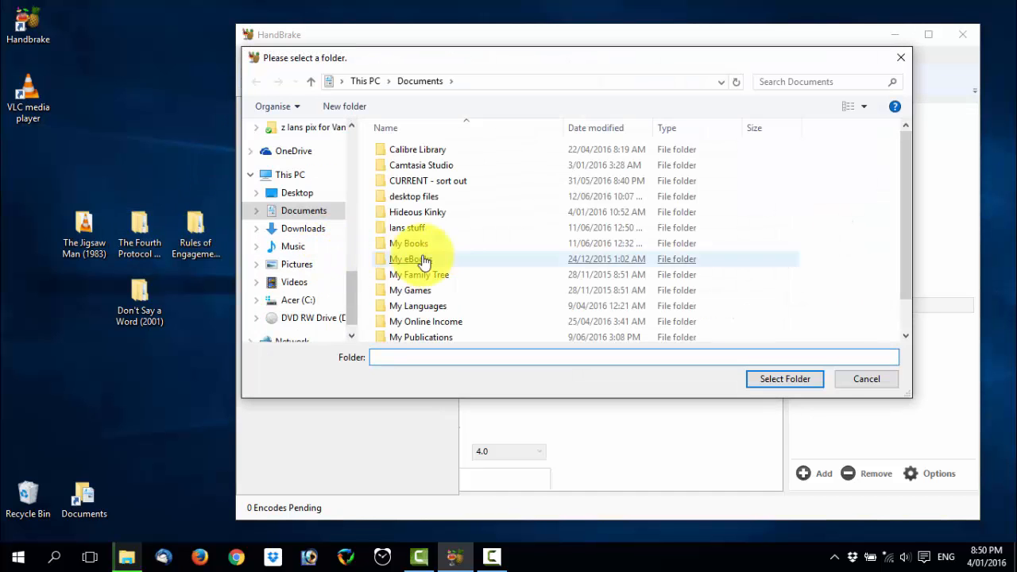
click(295, 195)
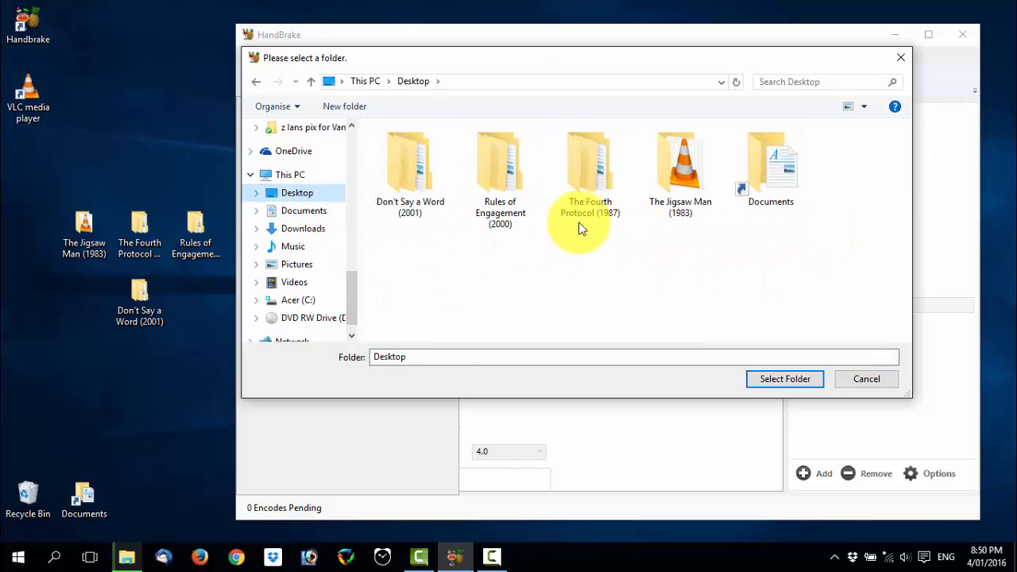
double_click(591, 195)
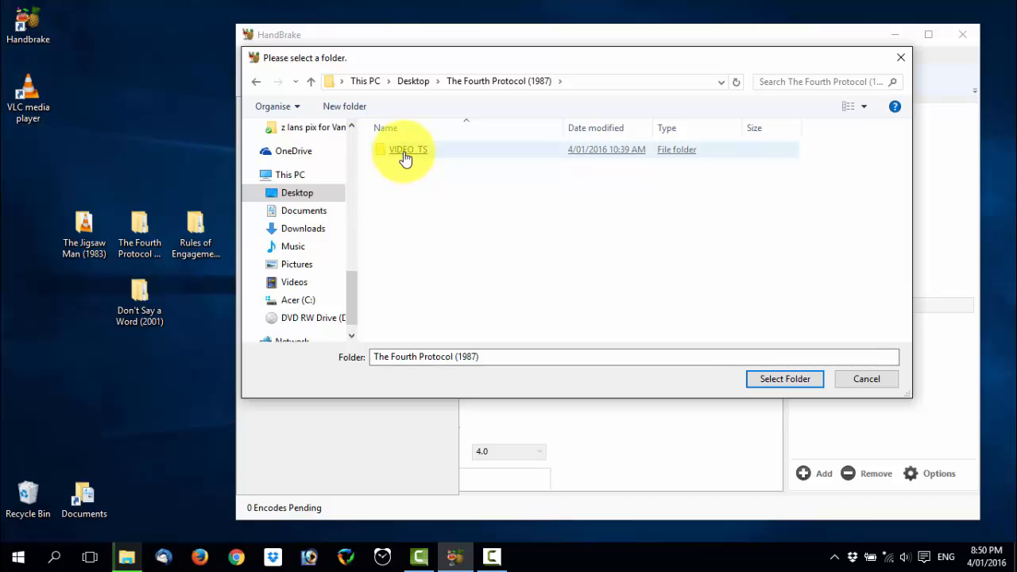
double_click(402, 152)
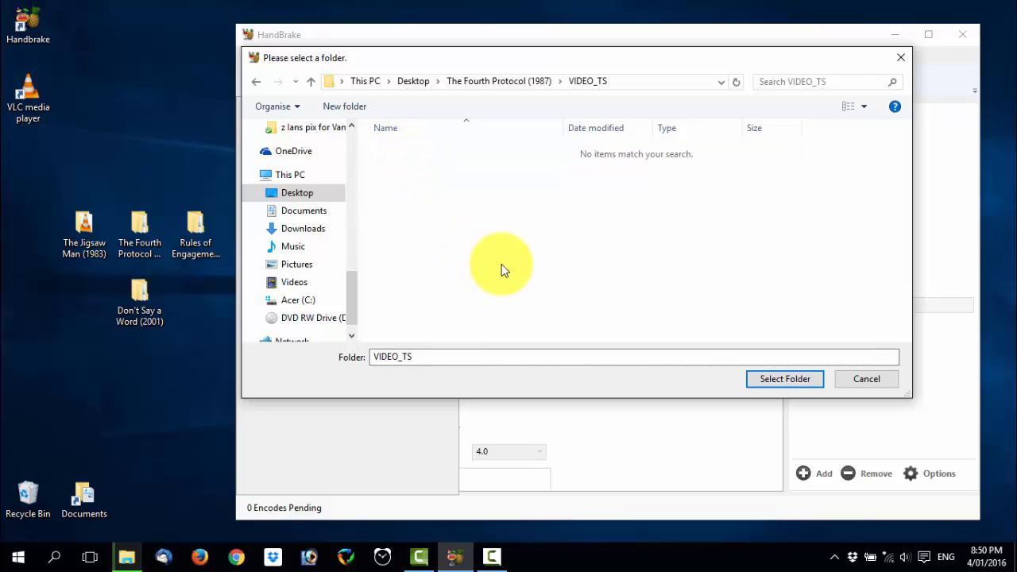
click(769, 378)
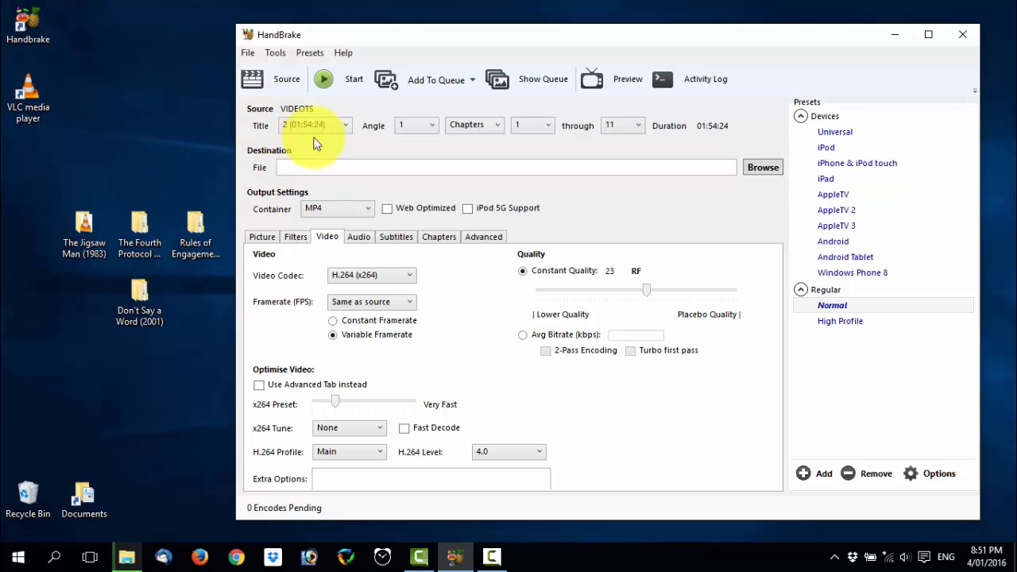
click(346, 127)
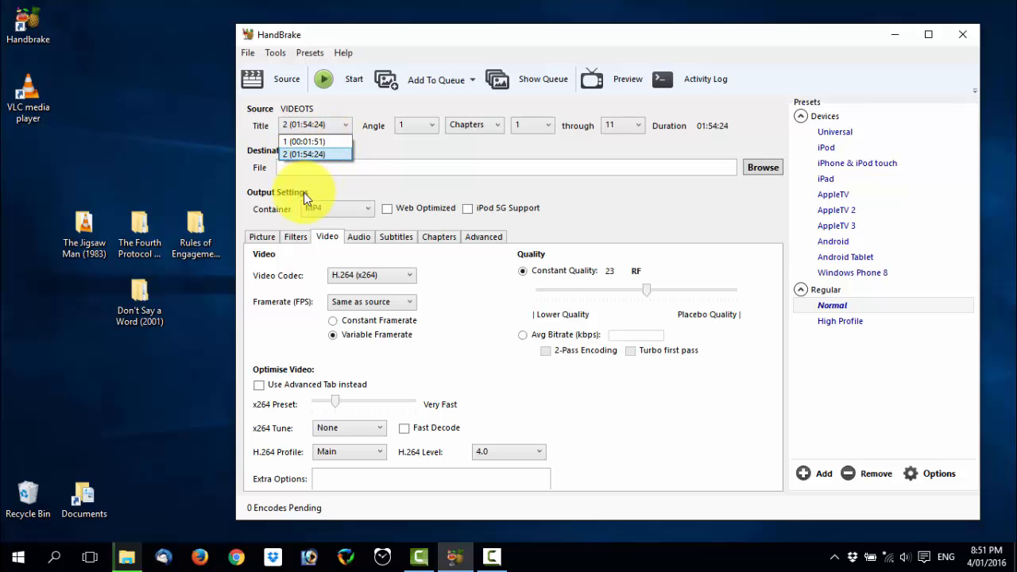
click(296, 155)
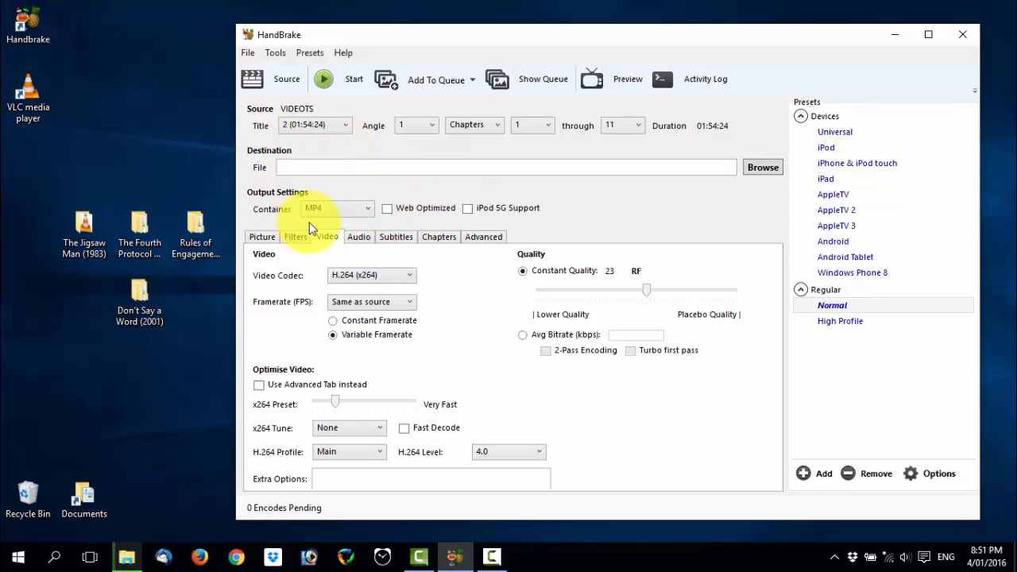
Step: Set the destination to an mp4 file named The Fourth Protocol inside the desktop folder The Fourth Protocol (1987)
click(312, 171)
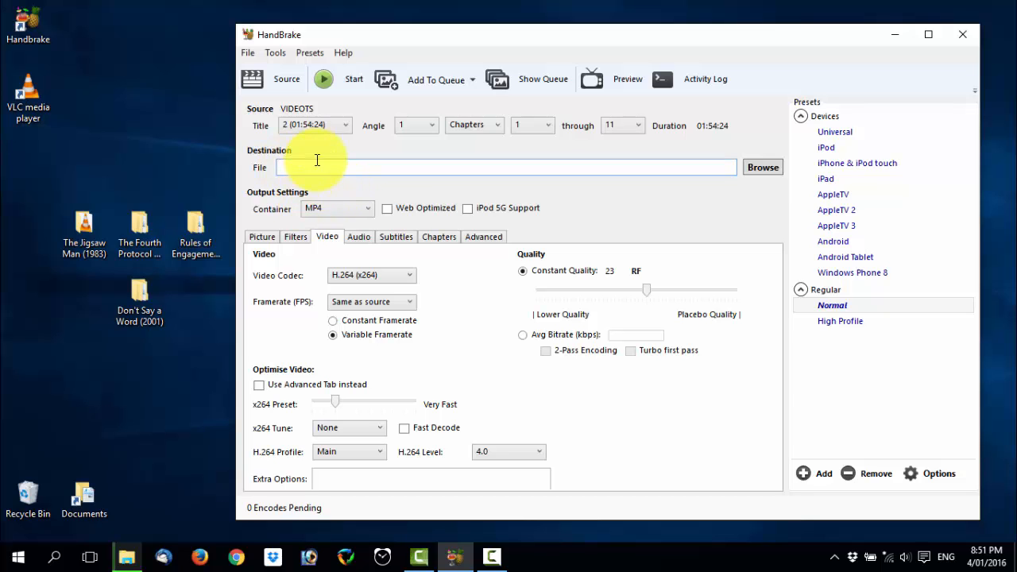
click(759, 167)
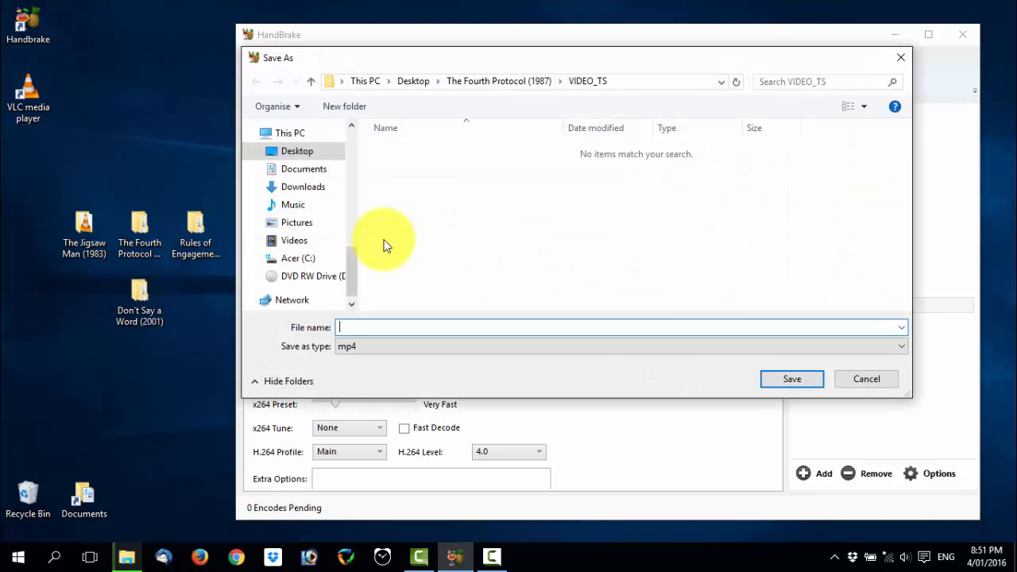
scroll(318, 209, up, 3)
click(297, 299)
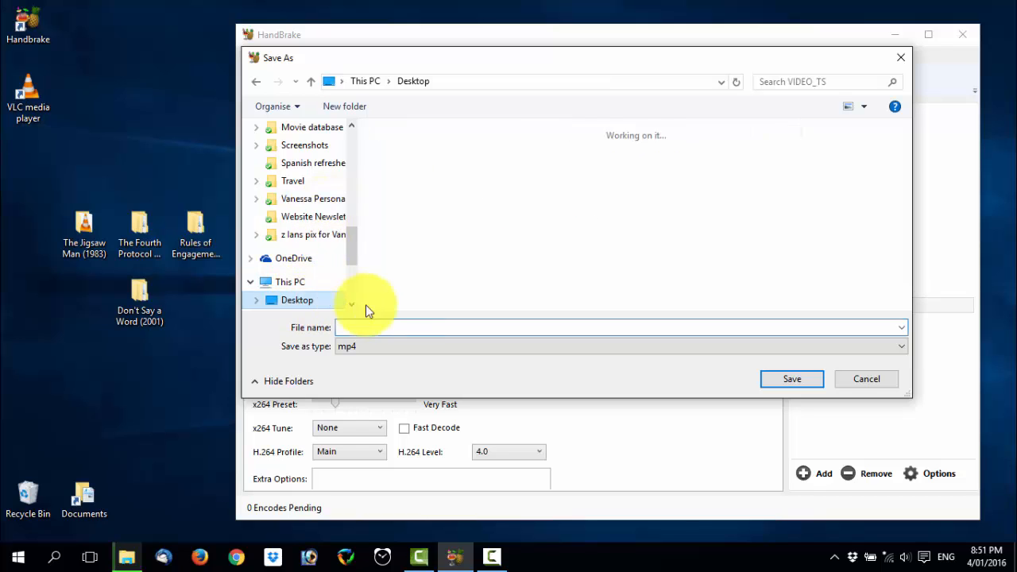
double_click(596, 209)
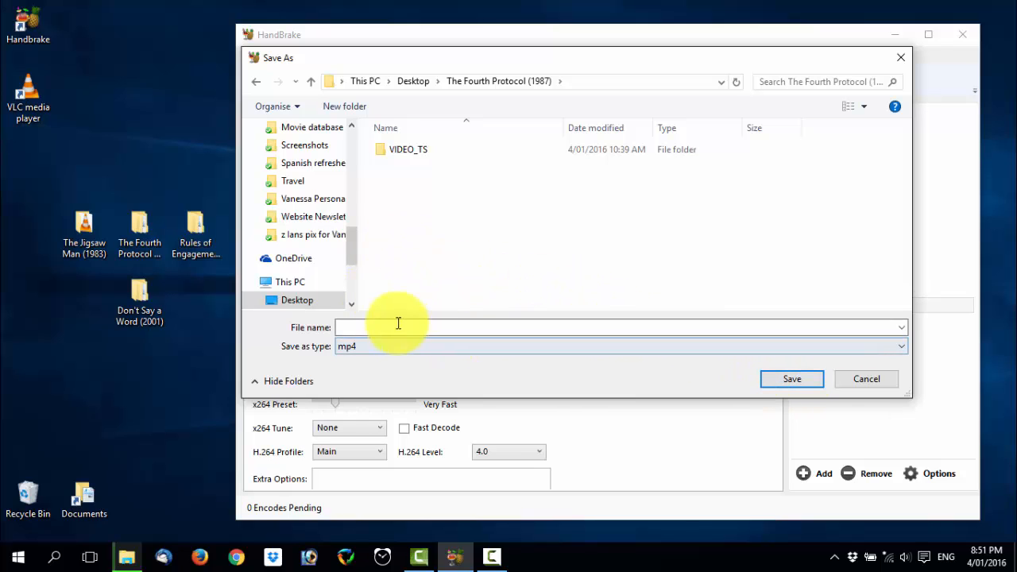
click(366, 325)
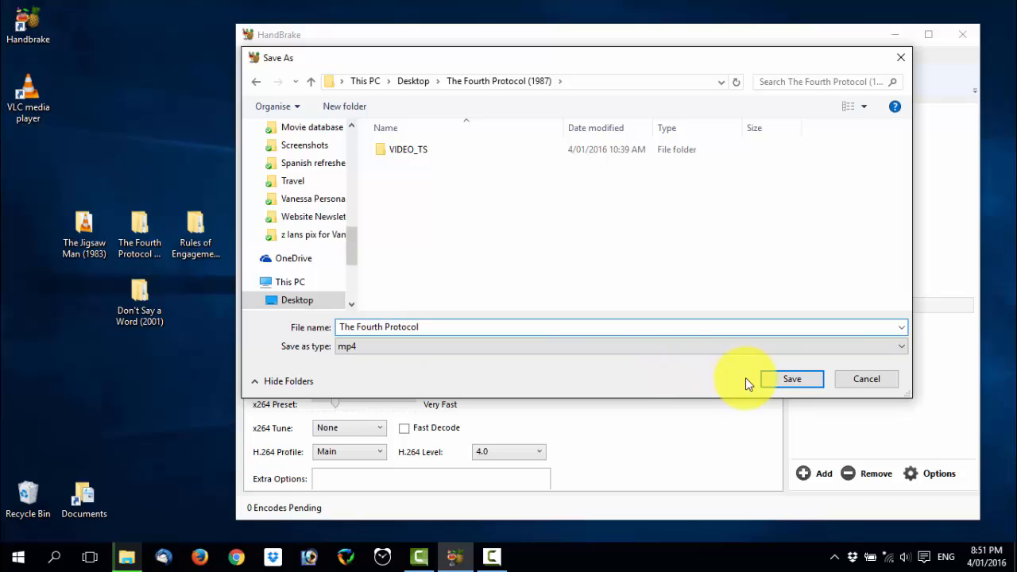
click(781, 380)
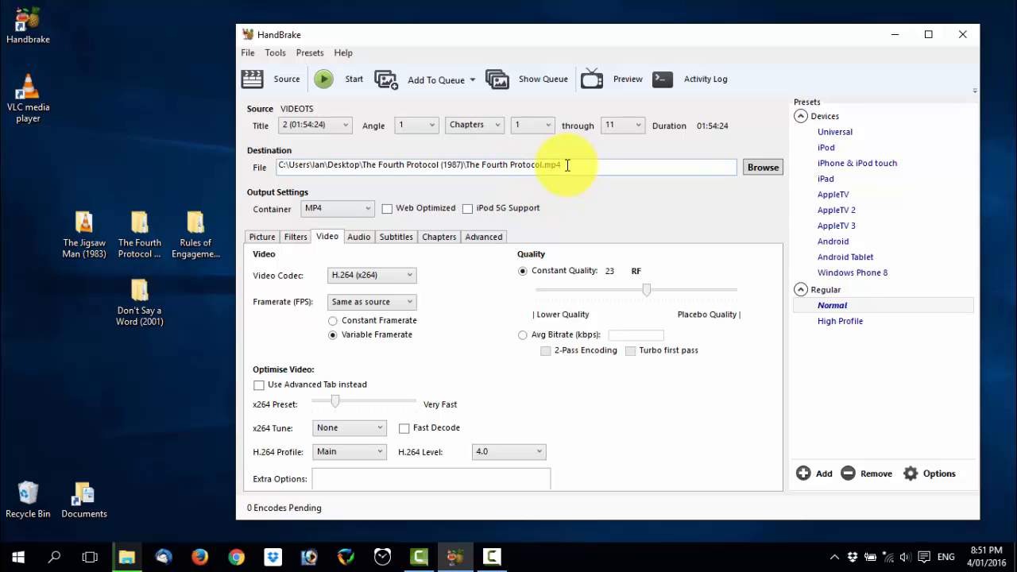
Step: Review the container options and the picture, filter, audio, subtitle and chapter marker settings
click(372, 212)
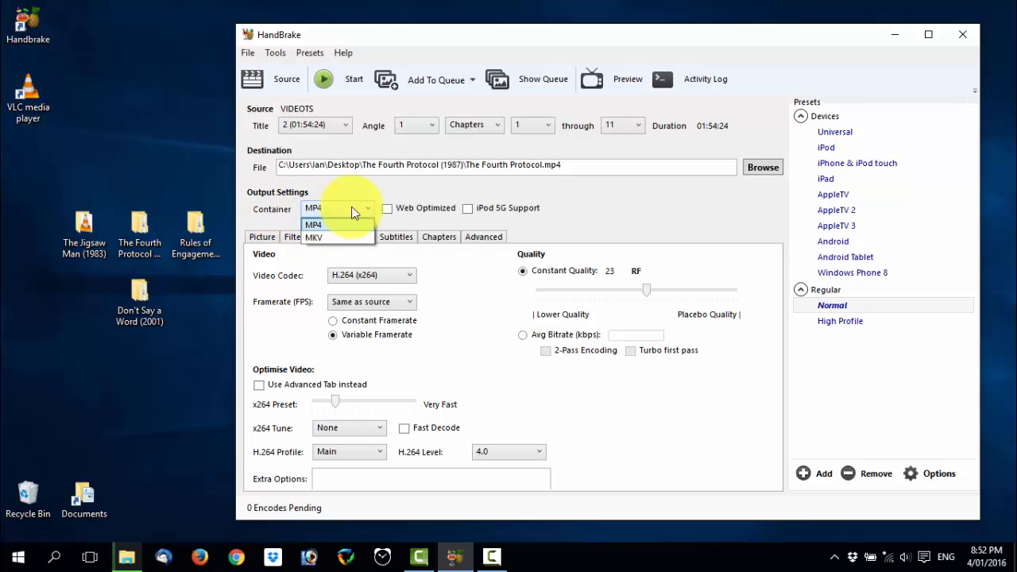
click(368, 209)
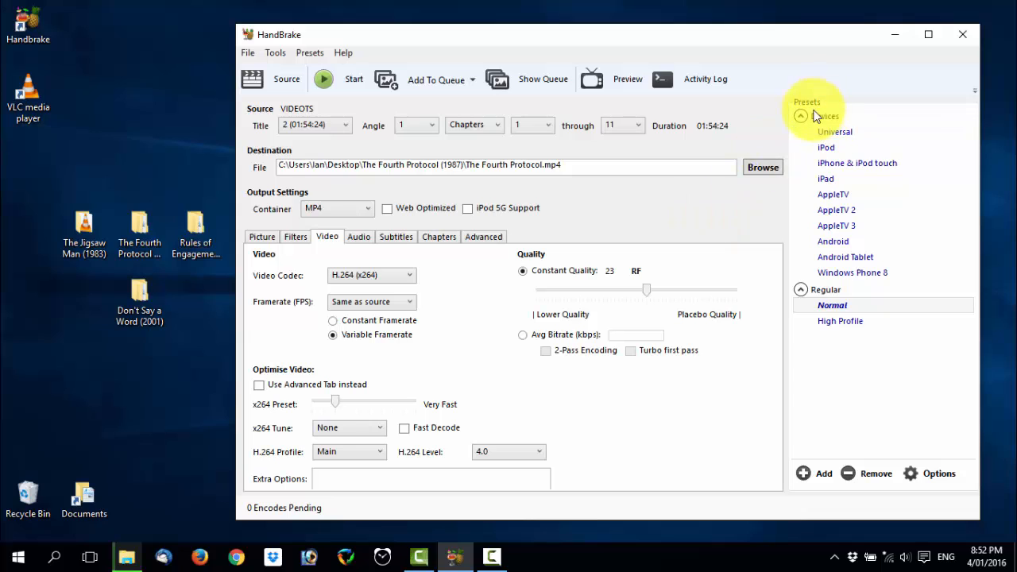
click(260, 237)
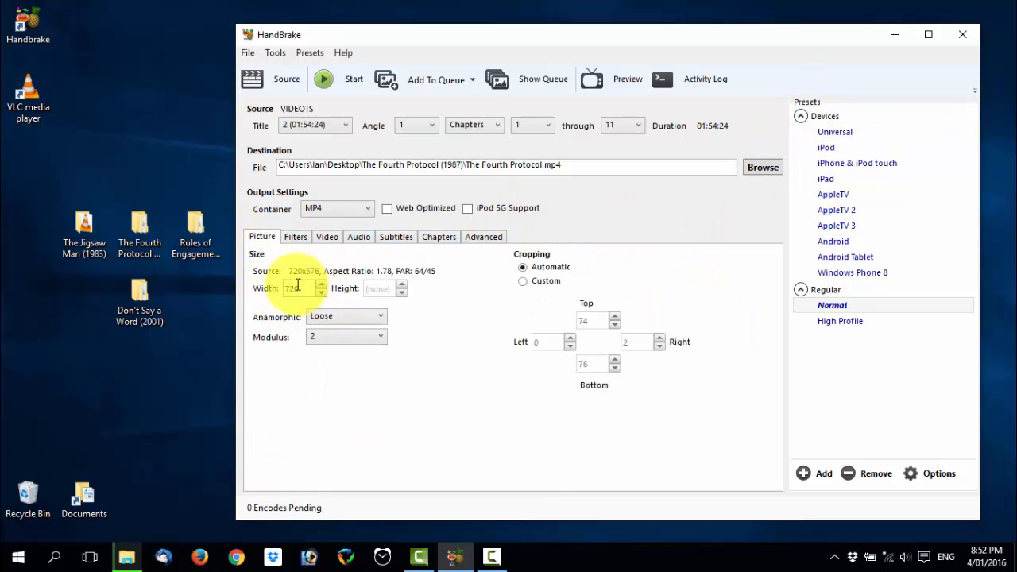
click(297, 238)
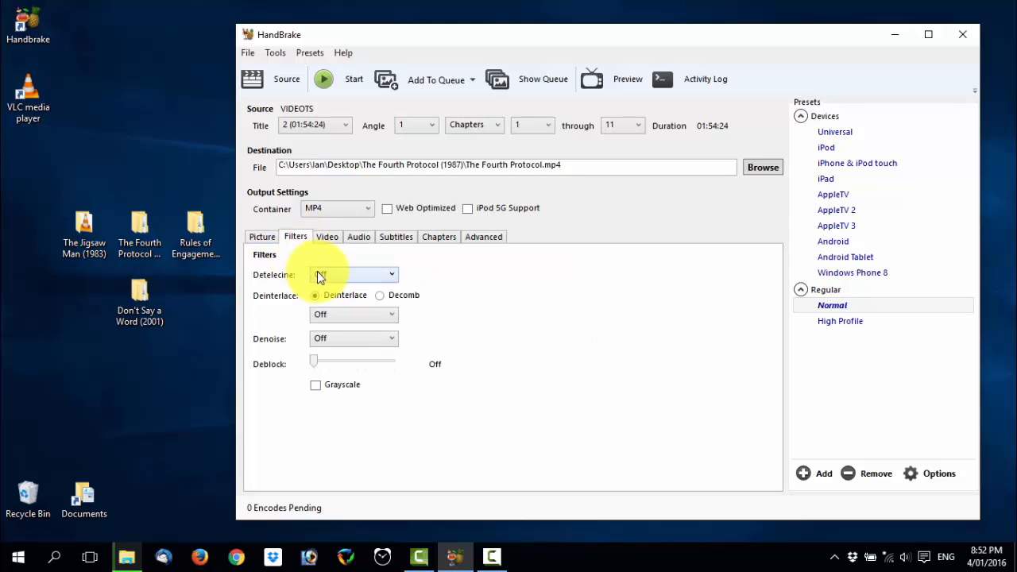
click(361, 238)
click(397, 238)
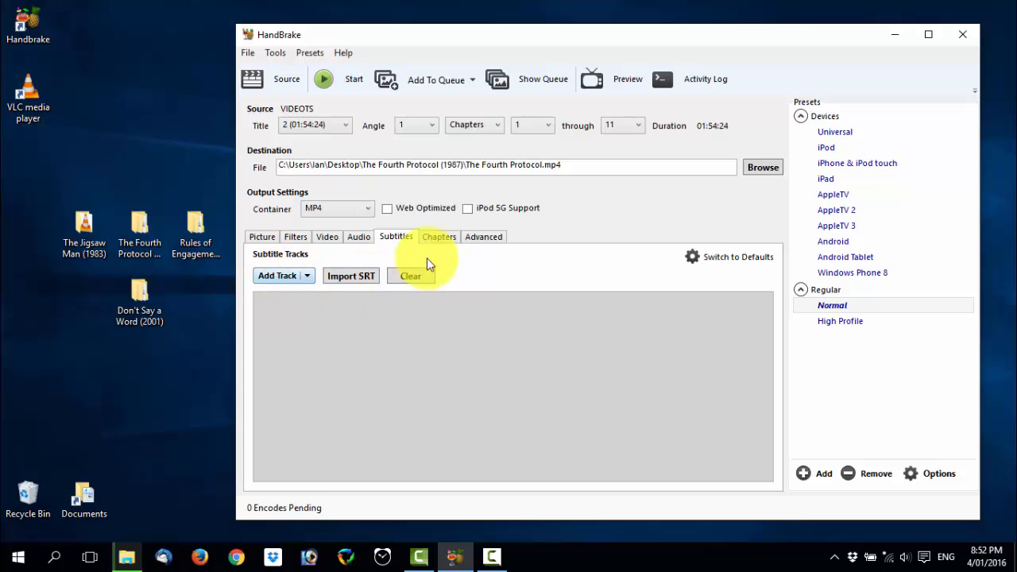
click(439, 237)
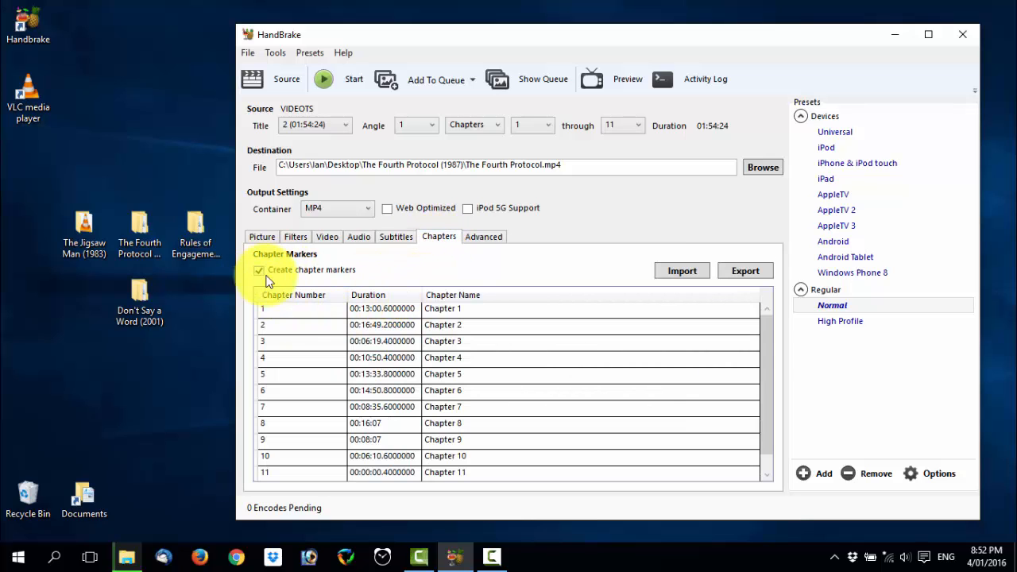
click(259, 271)
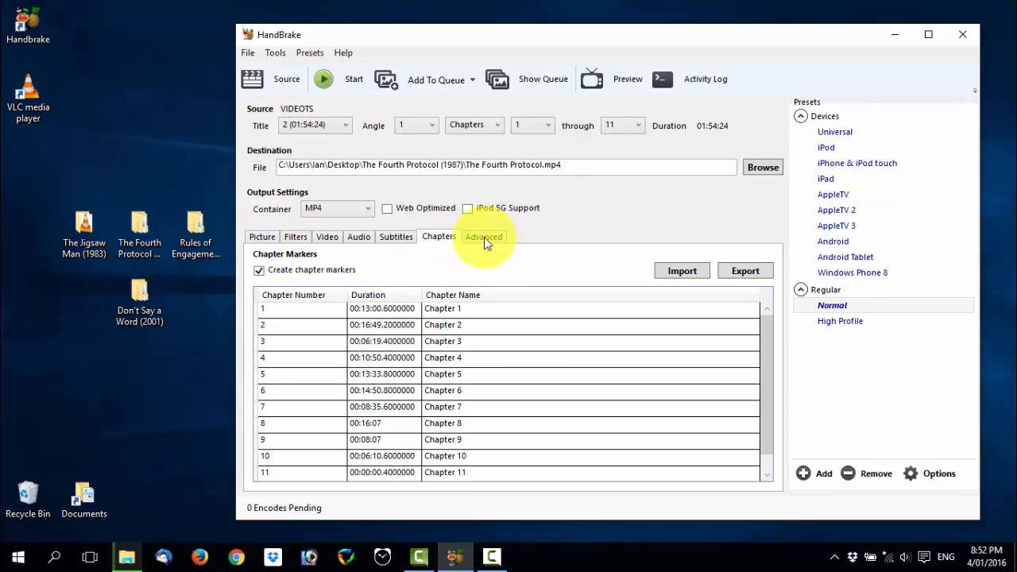
Step: Try a higher constant video quality of RF 20, and return it to RF 23
click(328, 237)
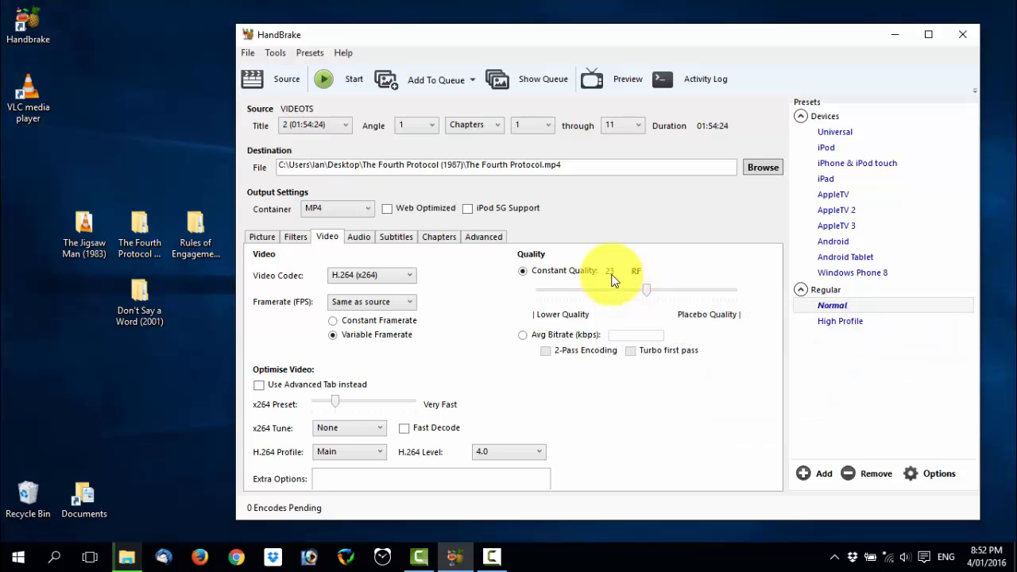
click(658, 291)
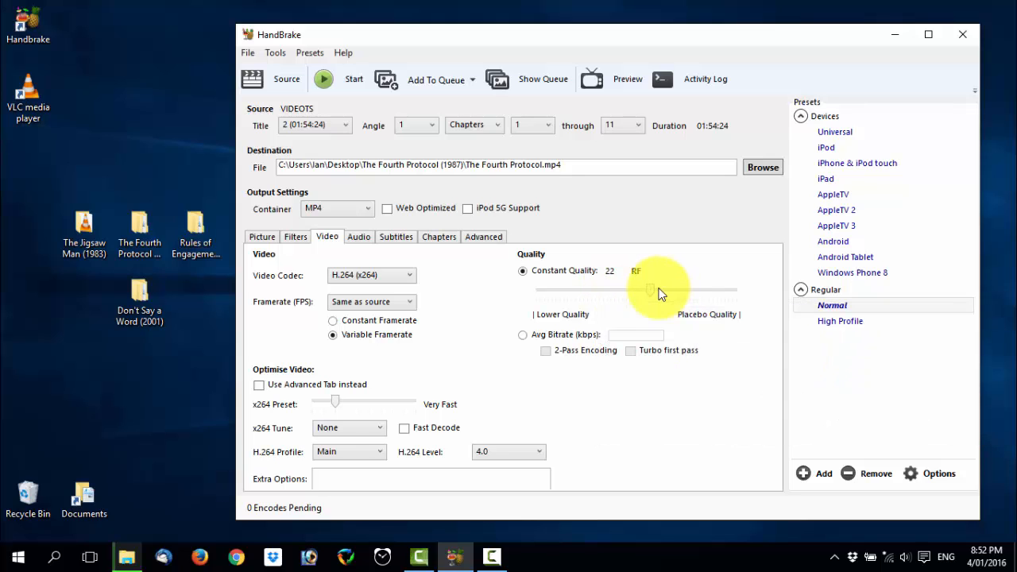
click(667, 294)
click(666, 290)
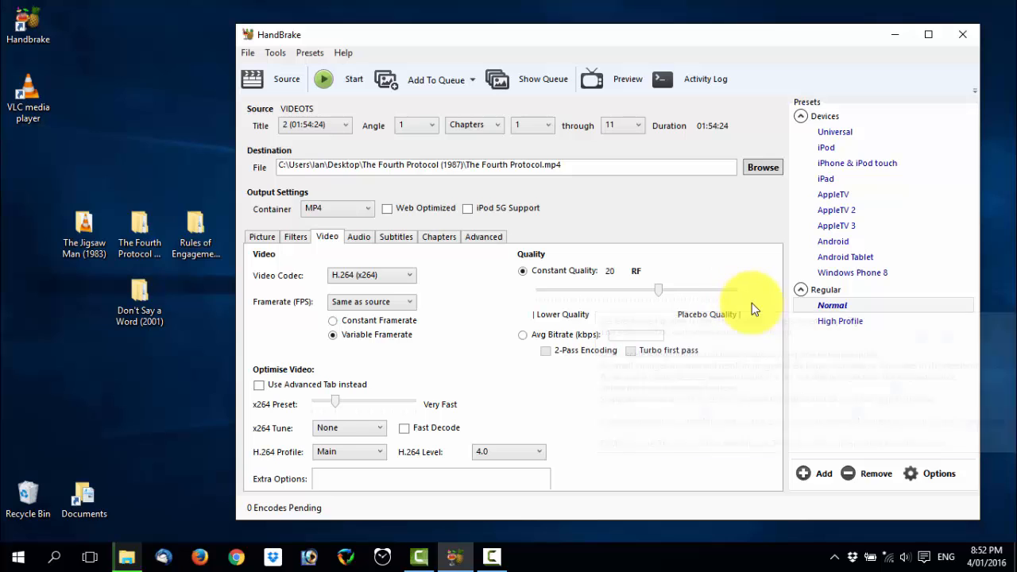
click(633, 293)
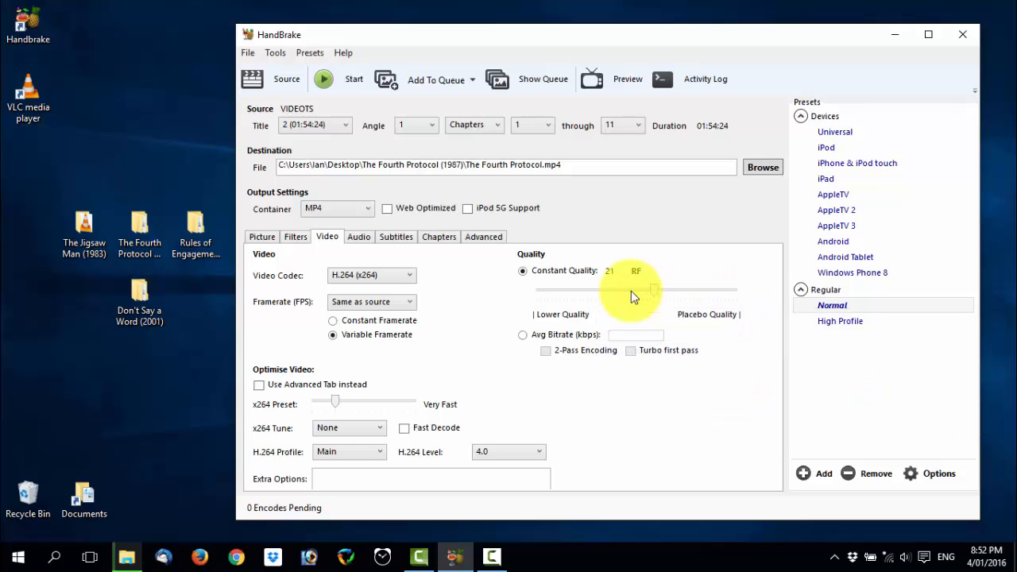
click(630, 290)
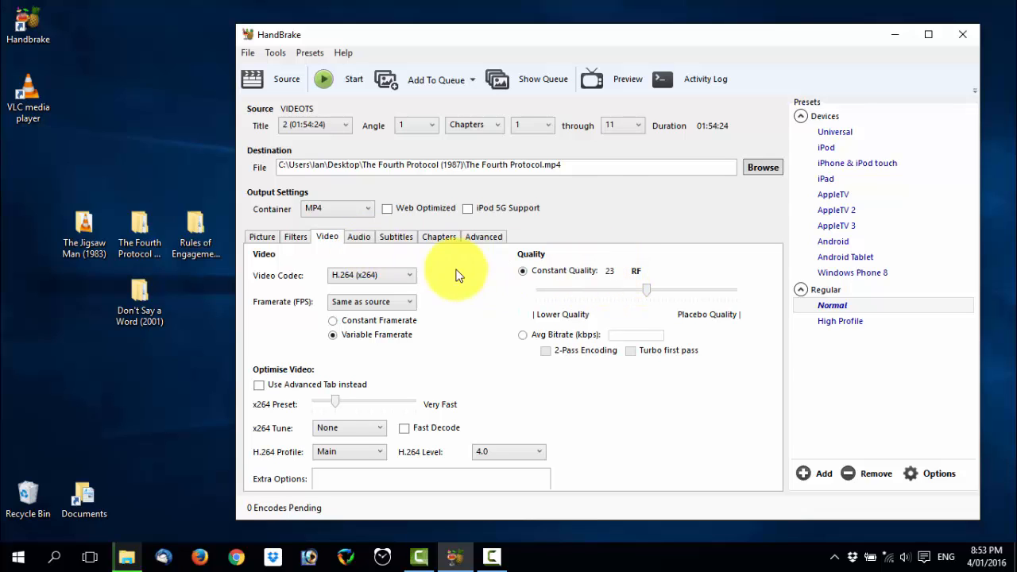
Step: Start encoding The Fourth Protocol, and load the VIDEO_TS folder from Don't Say a Word (2001) as the new source
click(332, 81)
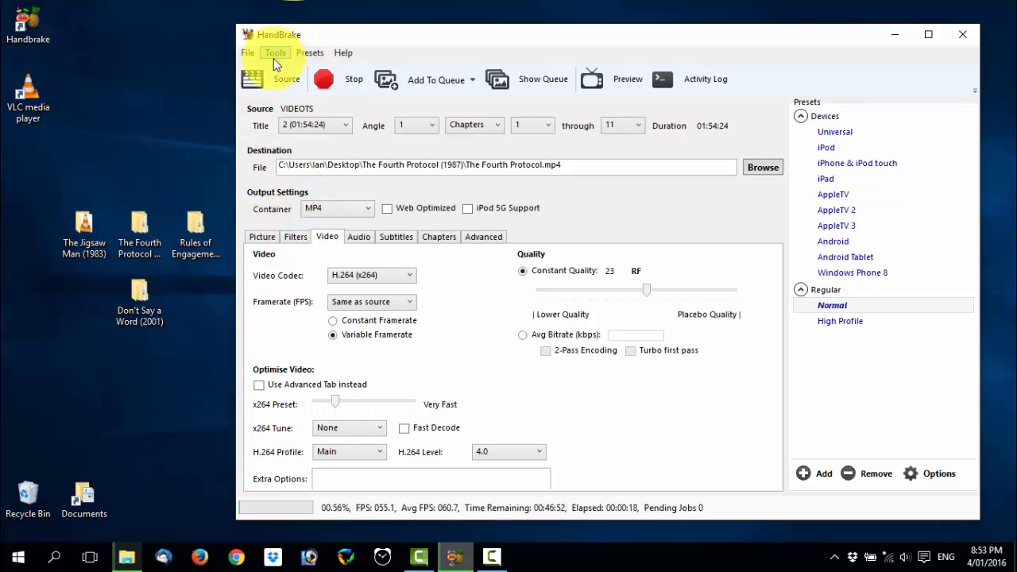
click(252, 79)
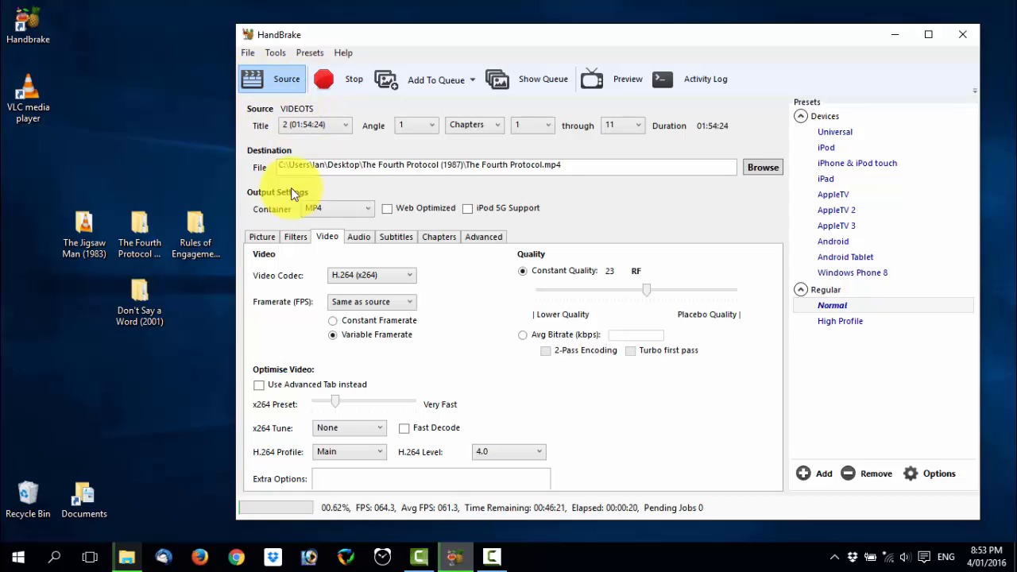
click(316, 186)
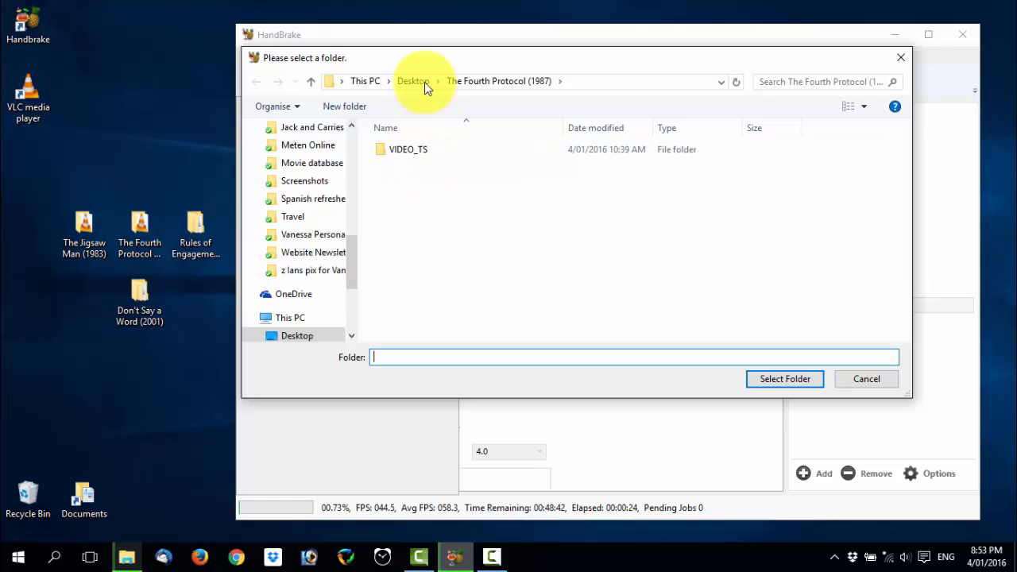
click(424, 82)
click(404, 208)
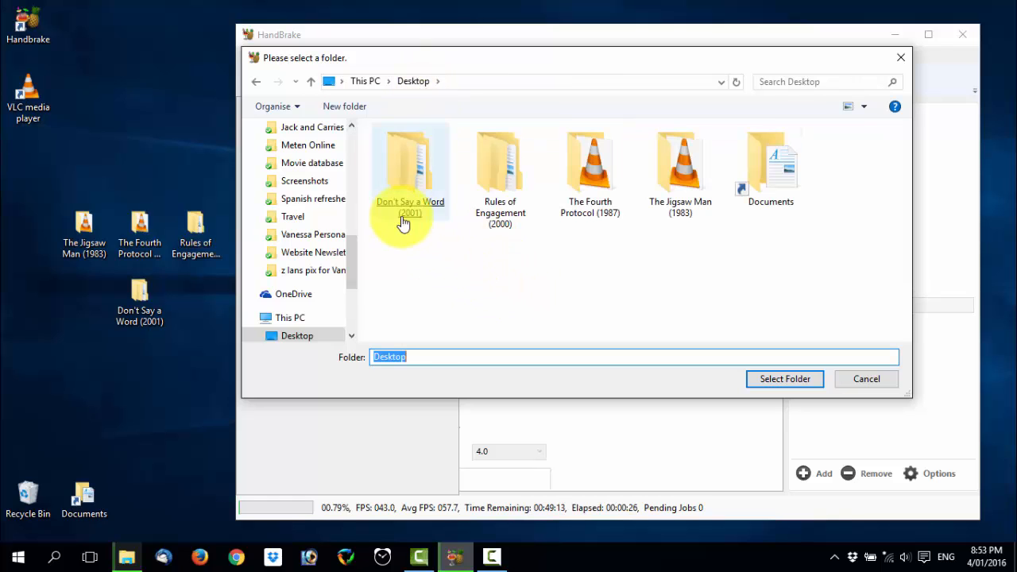
double_click(399, 150)
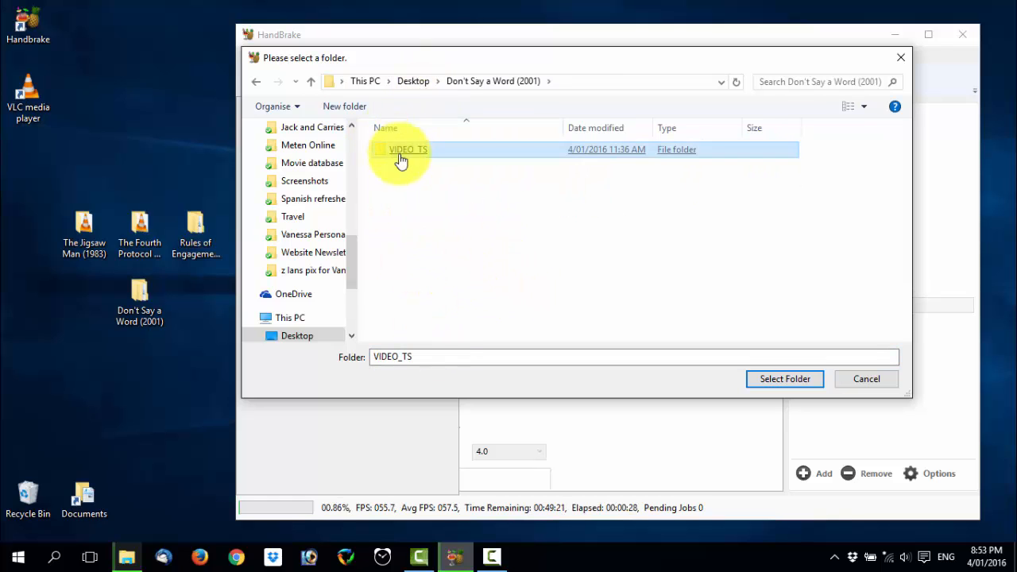
click(774, 385)
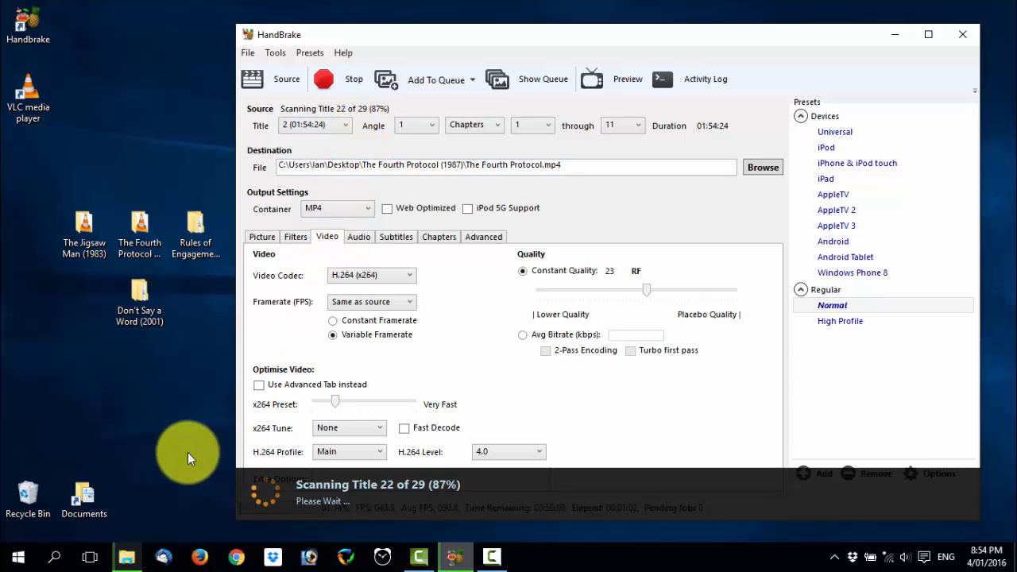
Step: Check the progress of the minimized DVD copy, and select title 1 (01:48:56) of the newly loaded source
click(129, 559)
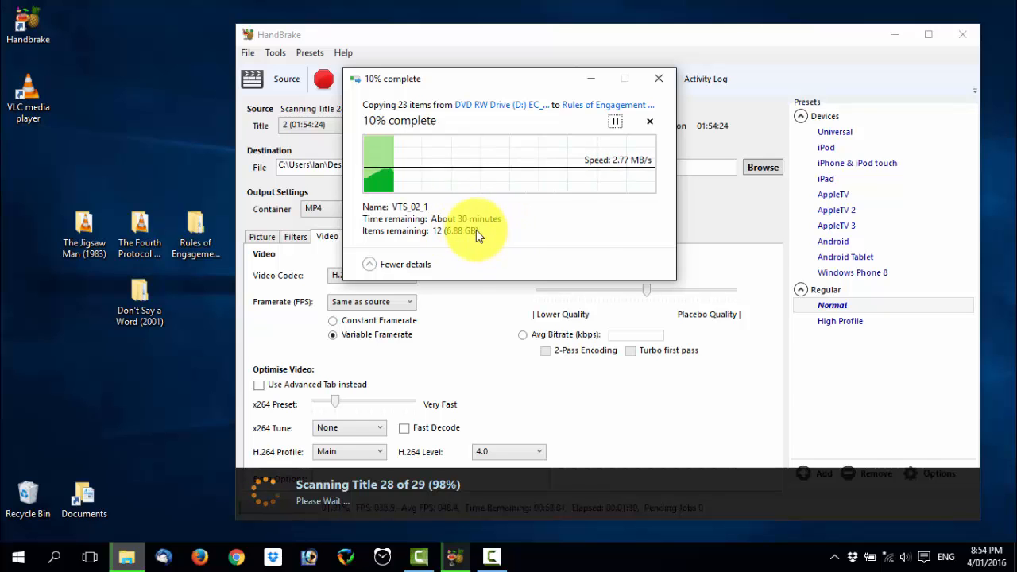
click(594, 80)
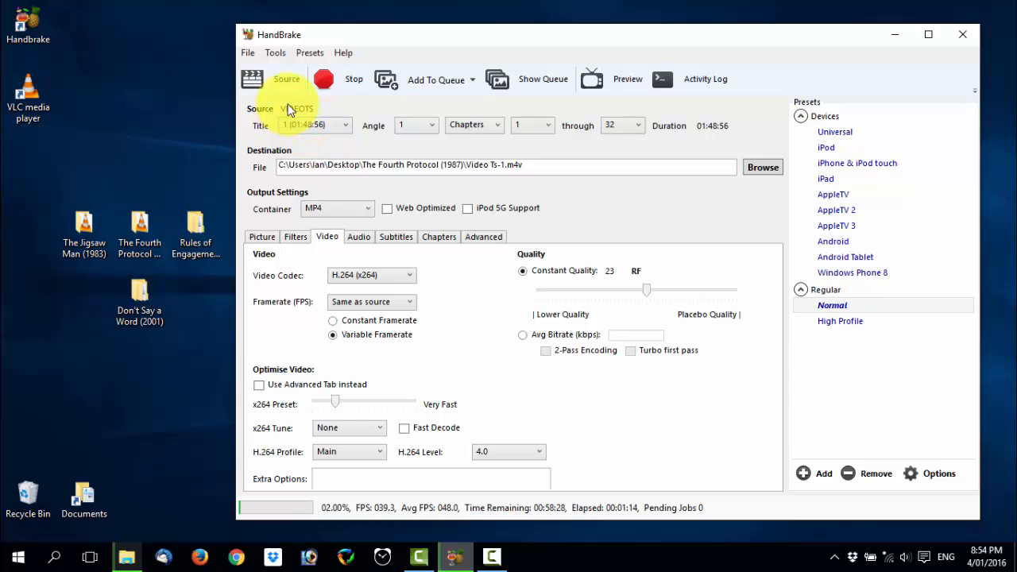
click(348, 127)
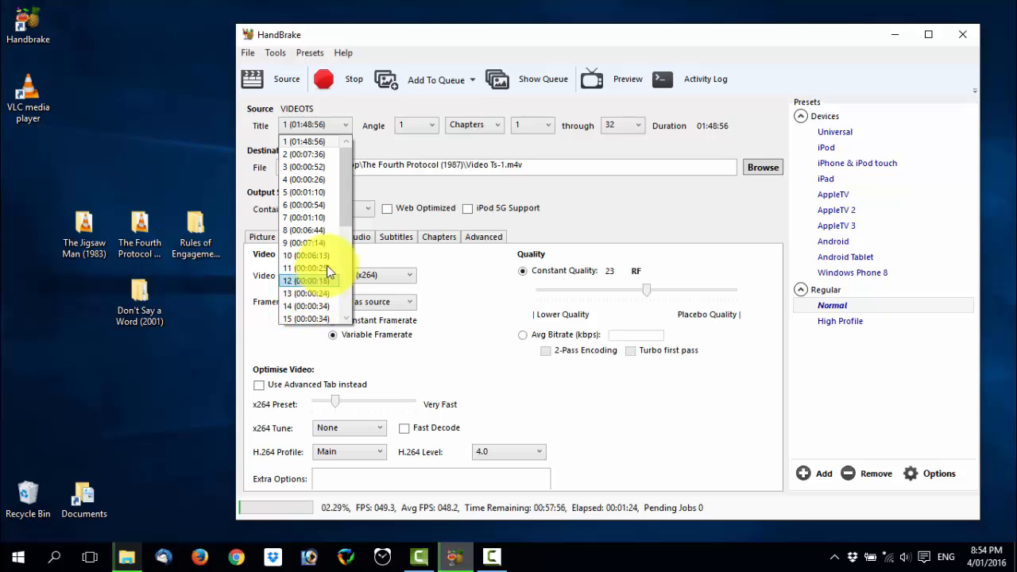
drag(344, 212, 368, 163)
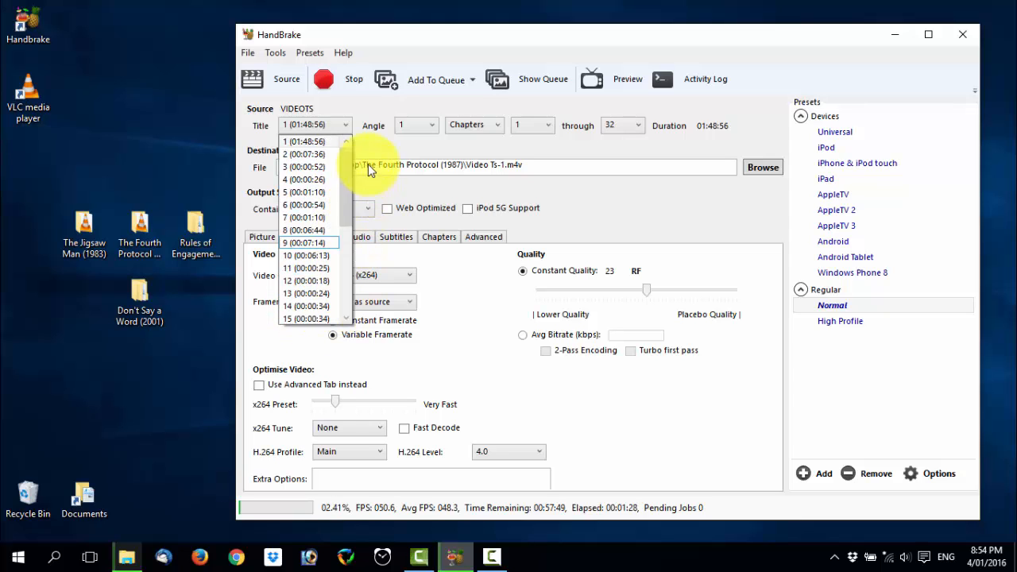
click(298, 143)
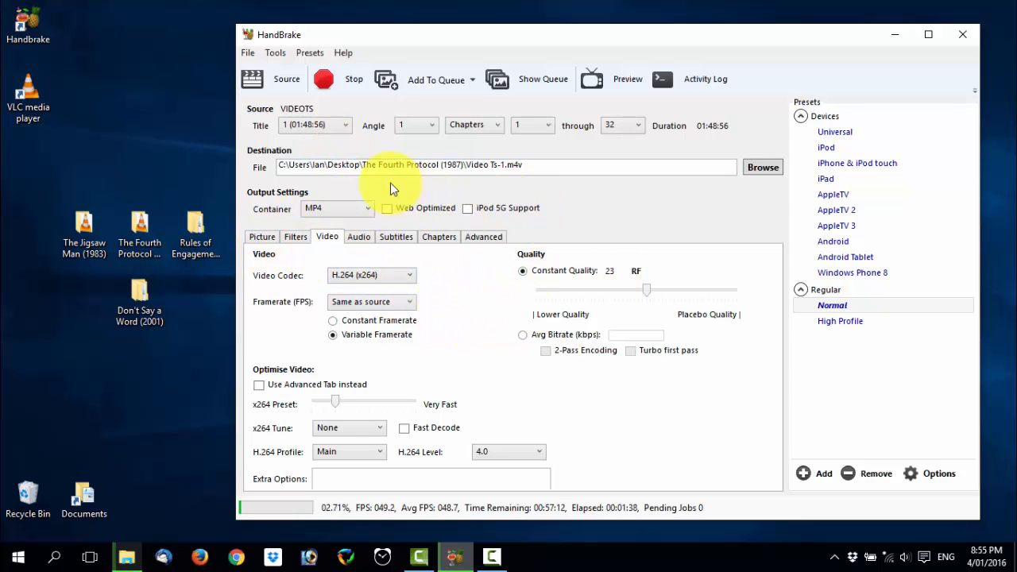
Step: Set the destination to an mp4 file named Don't Say a Word inside the desktop folder Don't Say a Word (2001)
click(761, 167)
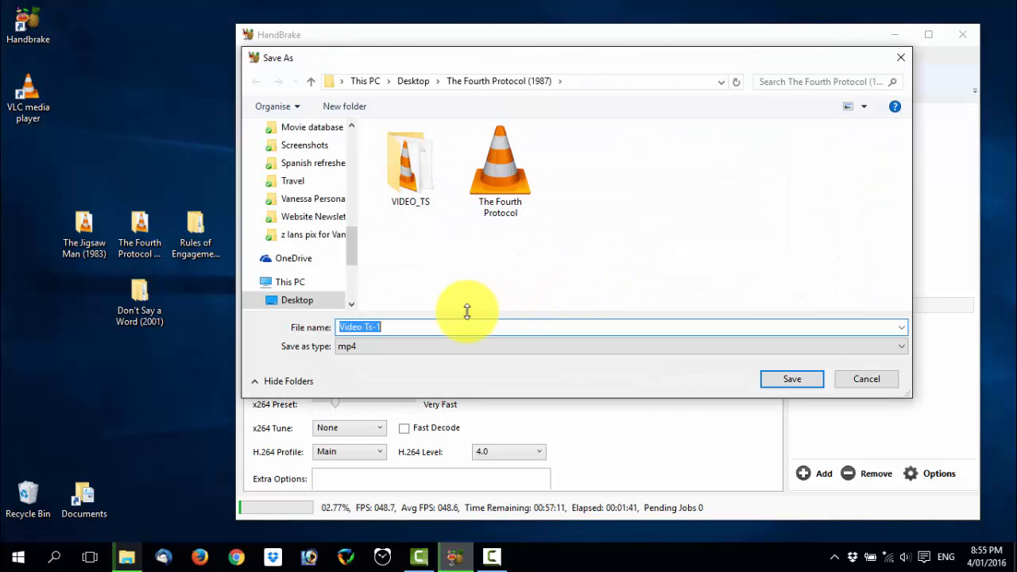
click(417, 83)
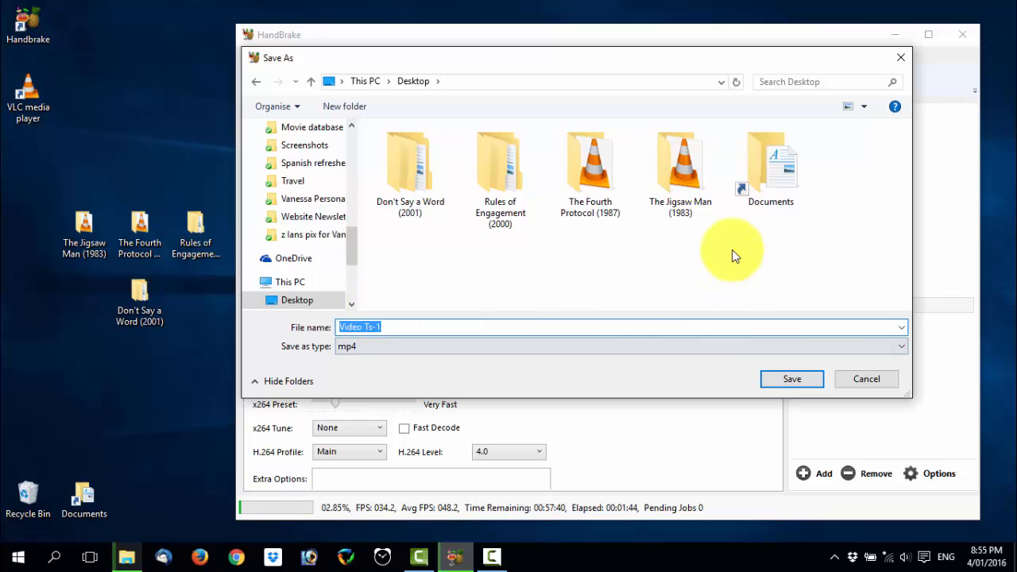
double_click(413, 199)
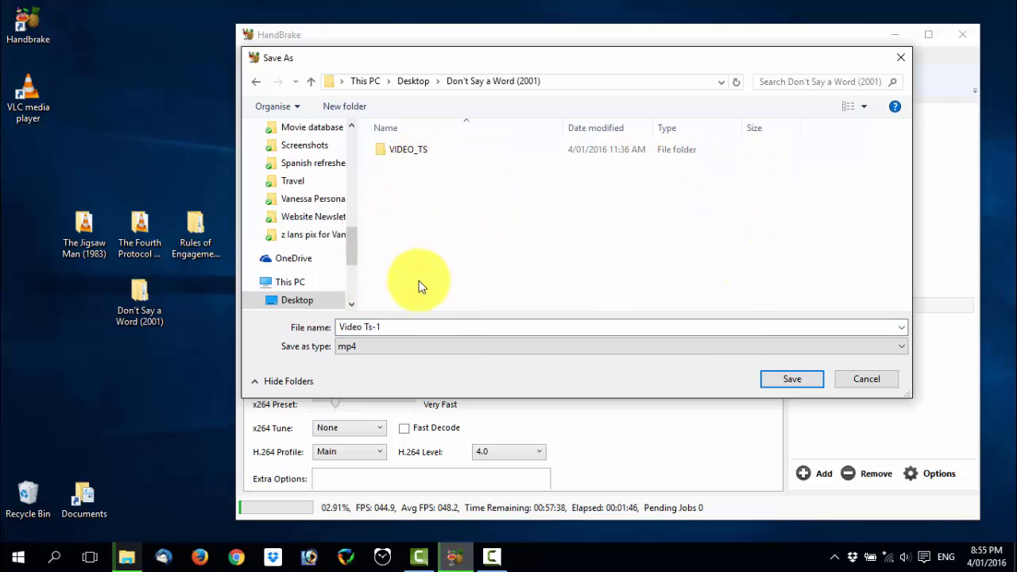
click(389, 328)
drag(390, 328, 346, 331)
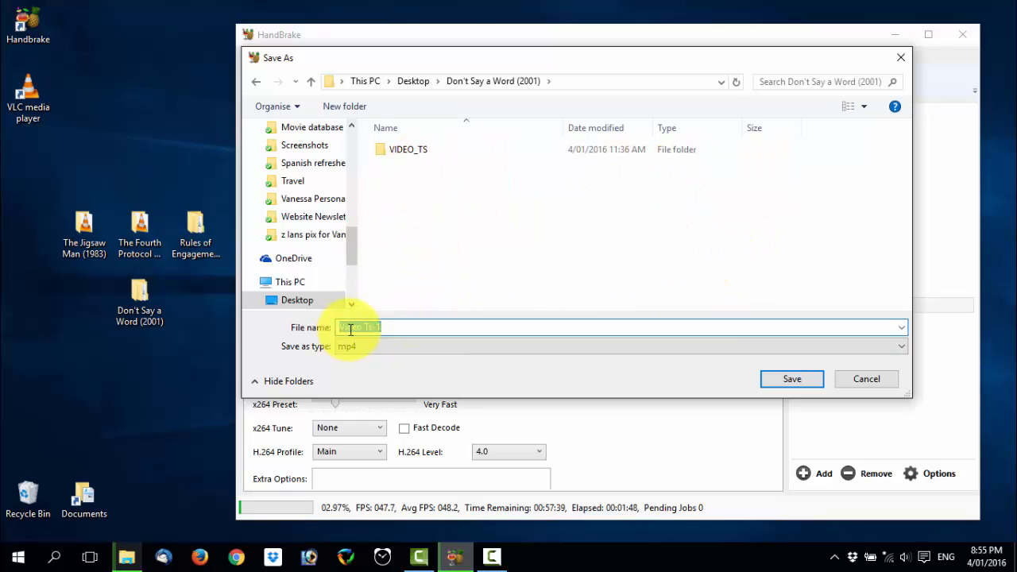
text(Don't Say a Word)
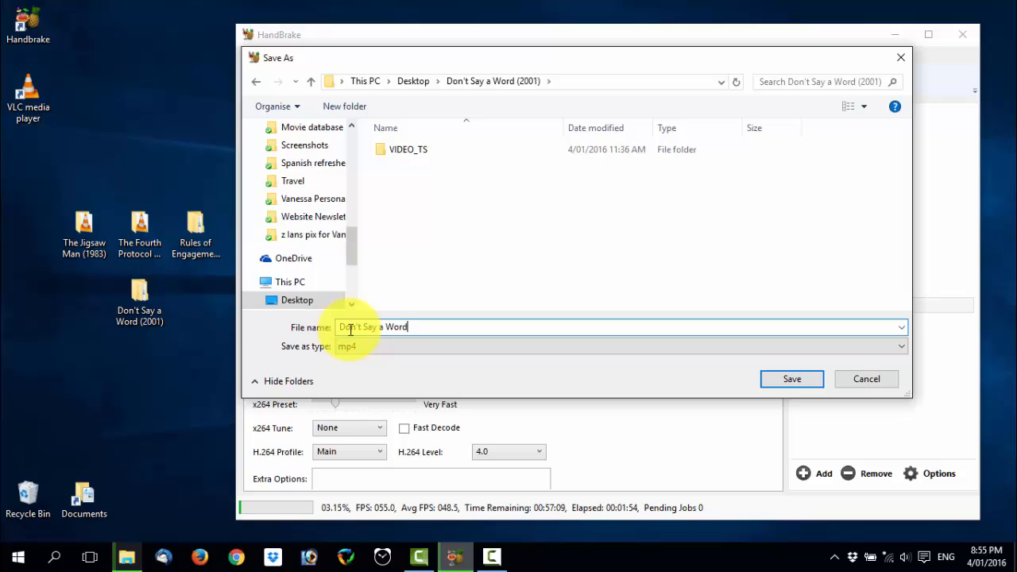
click(802, 375)
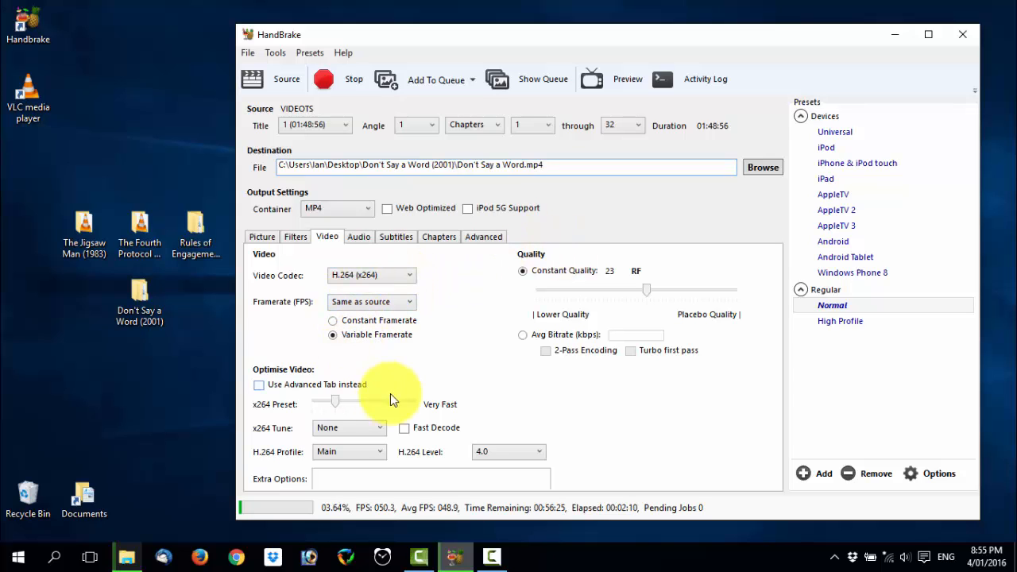
Step: Add the Don't Say a Word encode to the queue and review the queued jobs
click(430, 80)
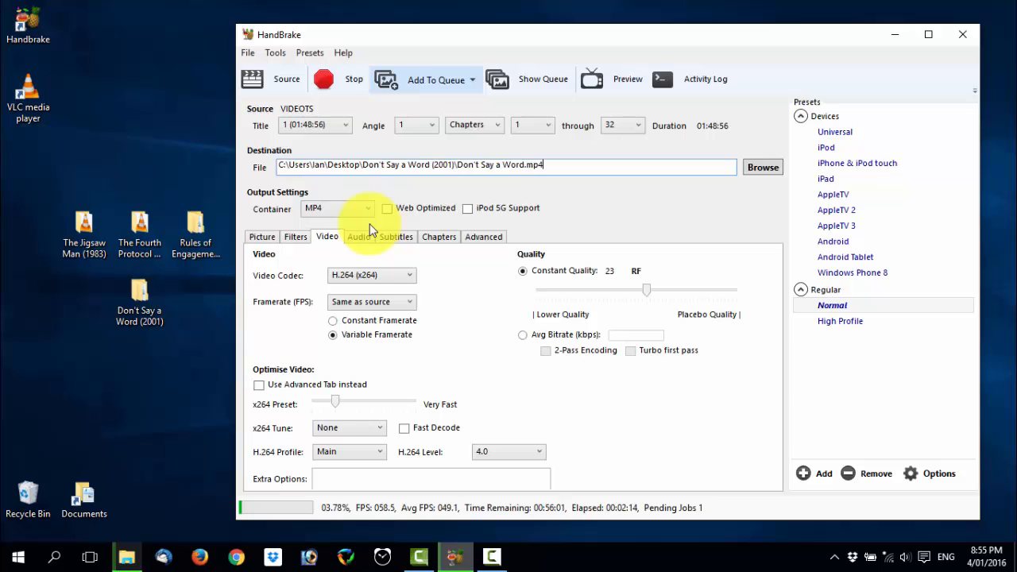
click(542, 83)
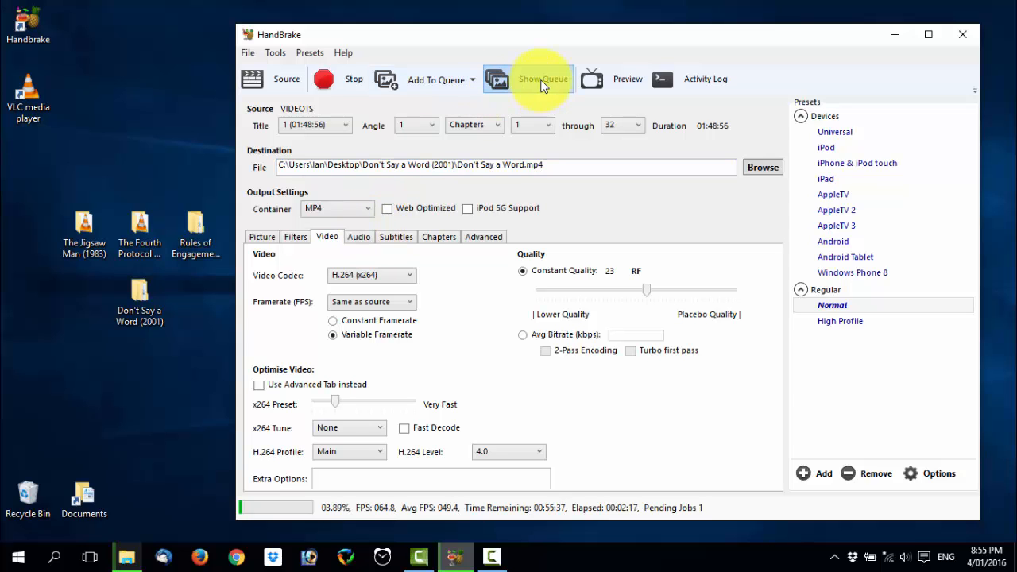
mouse_move(311, 297)
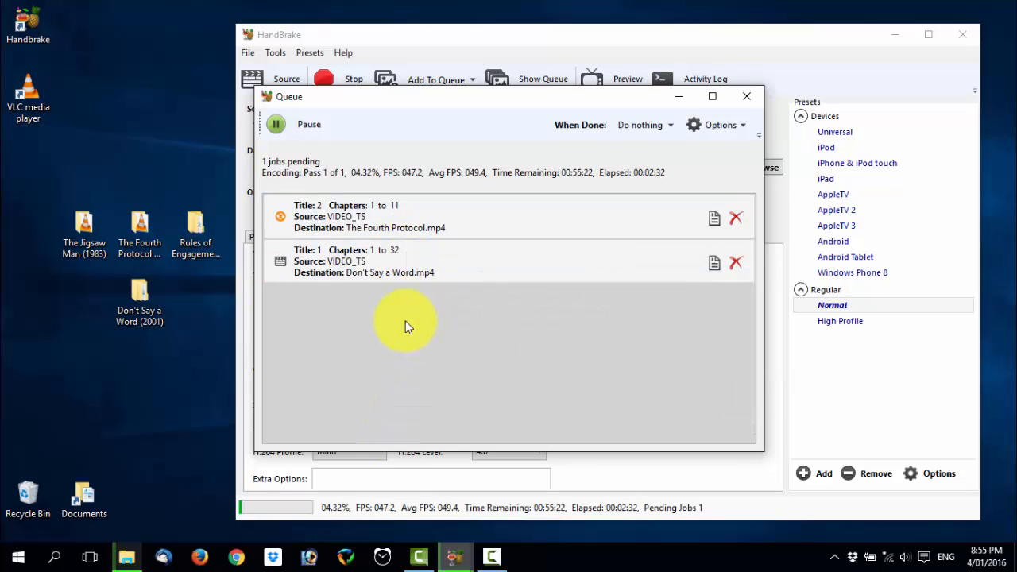
click(748, 97)
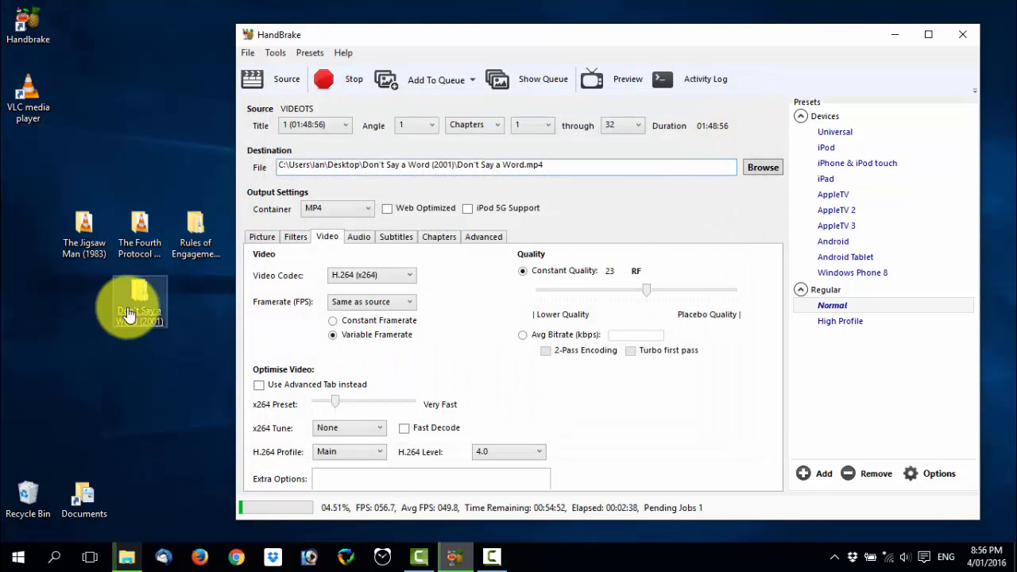
Step: Open the desktop folder The Jigsaw Man (1983) in File Explorer and check the size of its VIDEO_TS folder
double_click(86, 244)
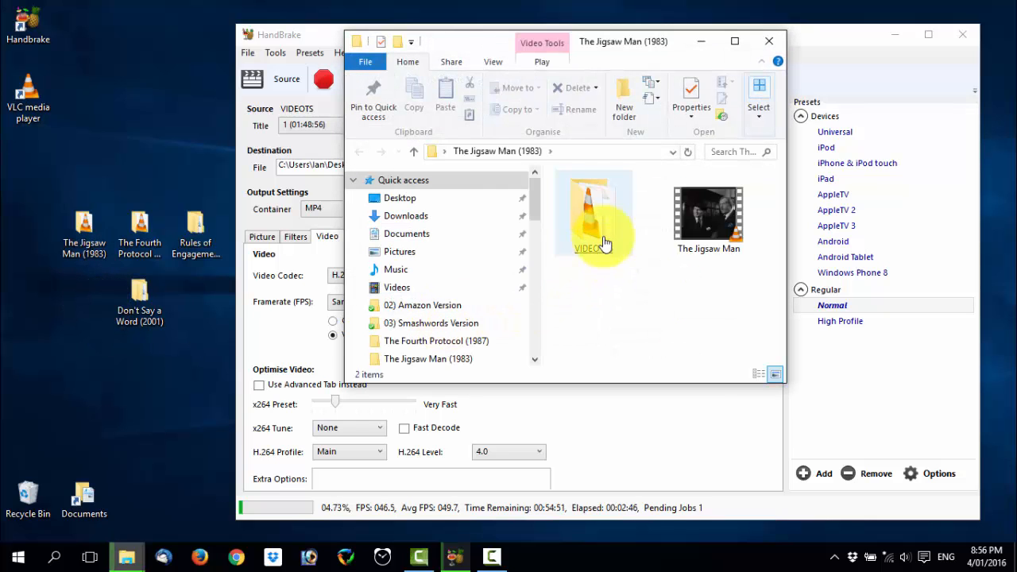
drag(537, 215, 536, 347)
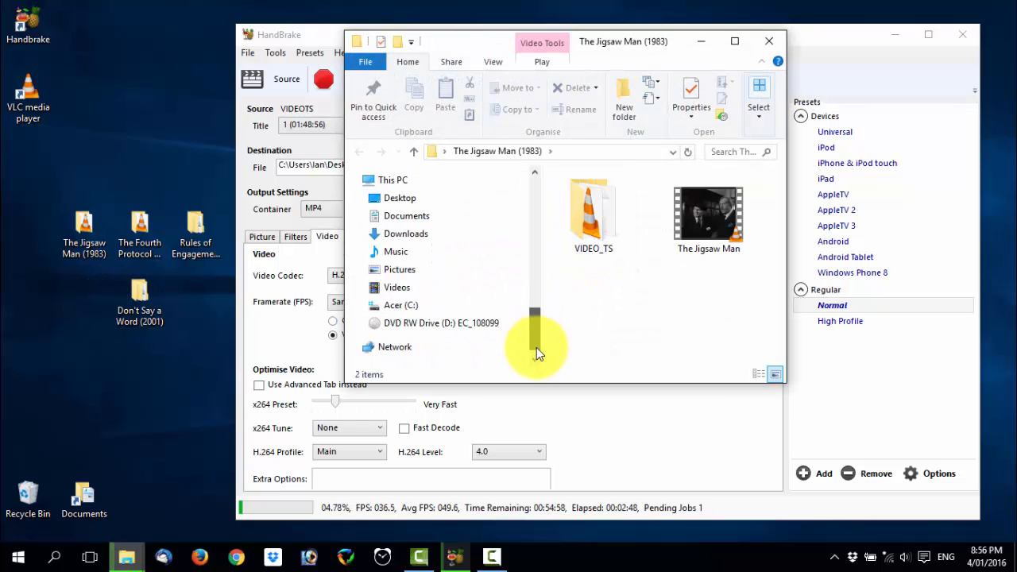
click(588, 228)
right_click(551, 266)
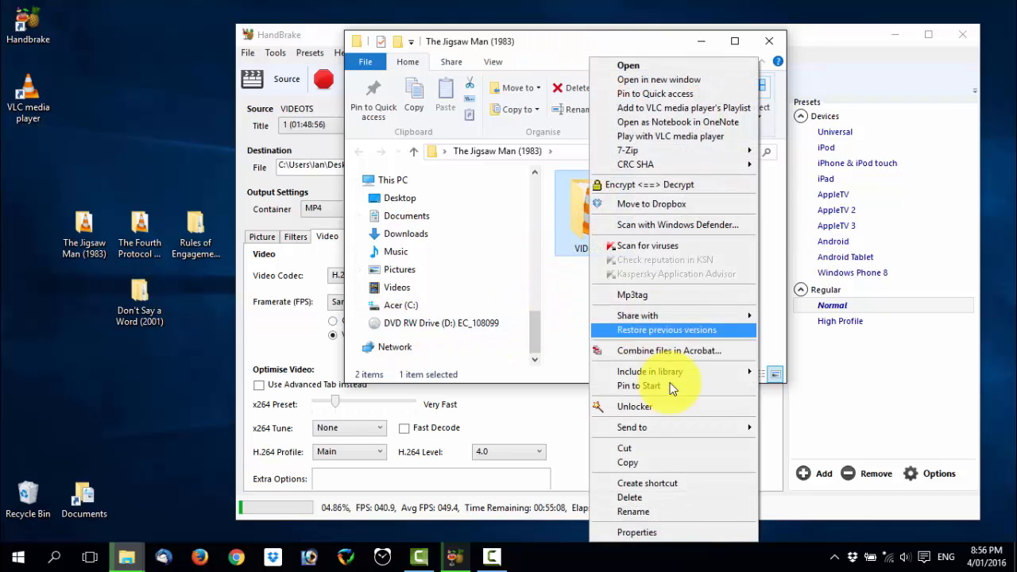
click(624, 531)
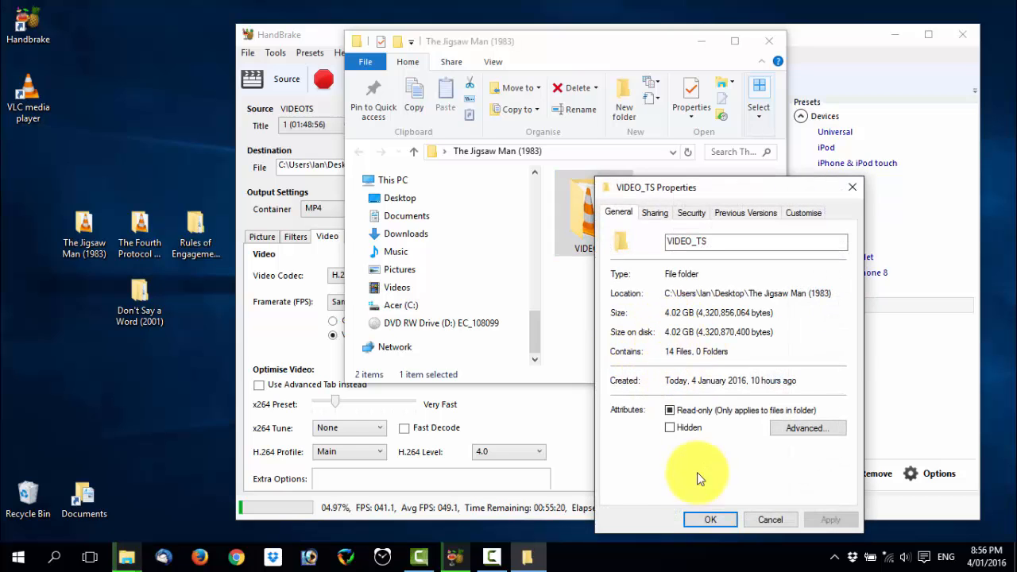
click(693, 517)
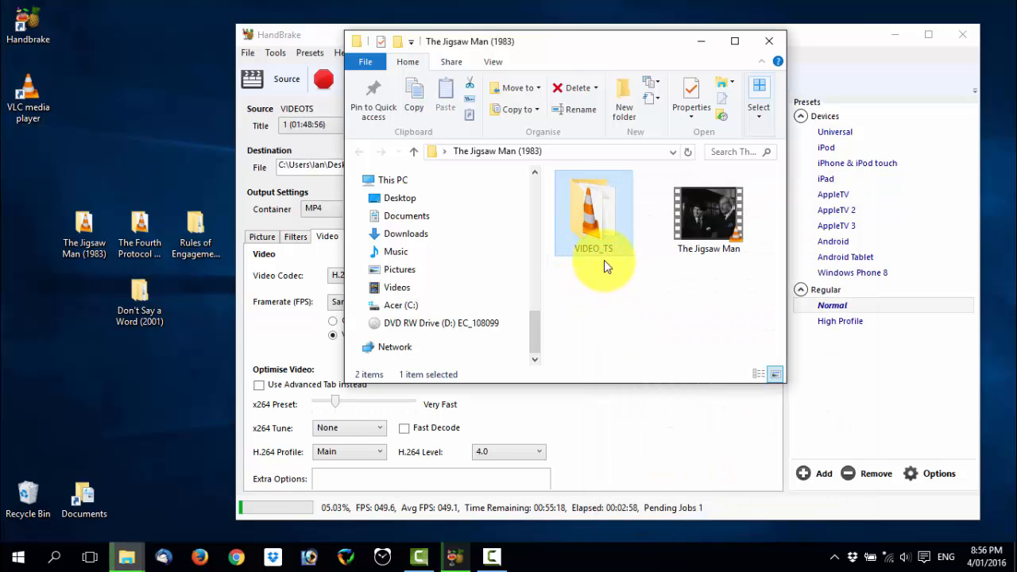
Step: Check the size of the converted The Jigsaw Man mp4 file in its properties for comparison with the VIDEO_TS folder
click(709, 225)
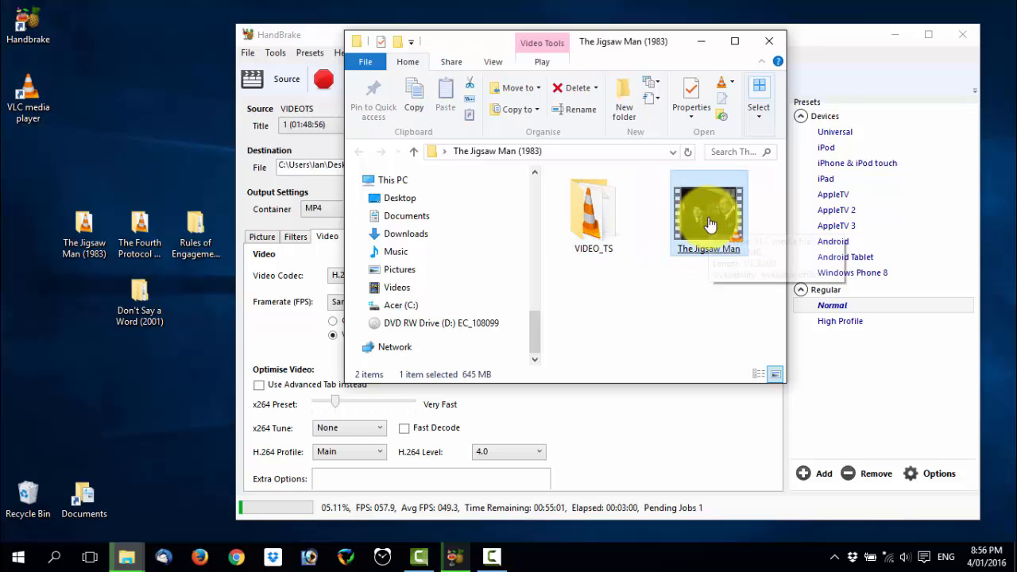
right_click(709, 224)
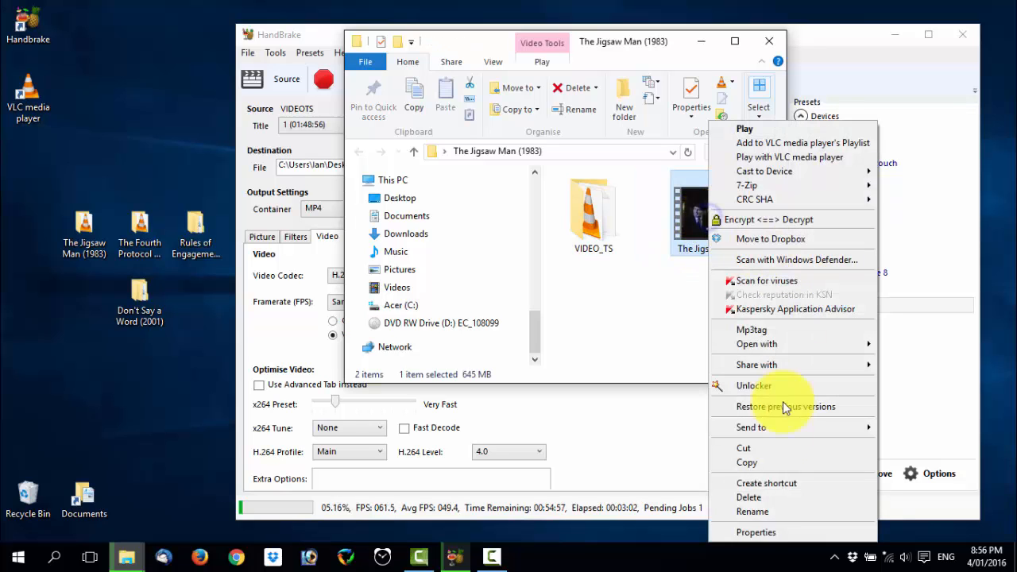
click(766, 532)
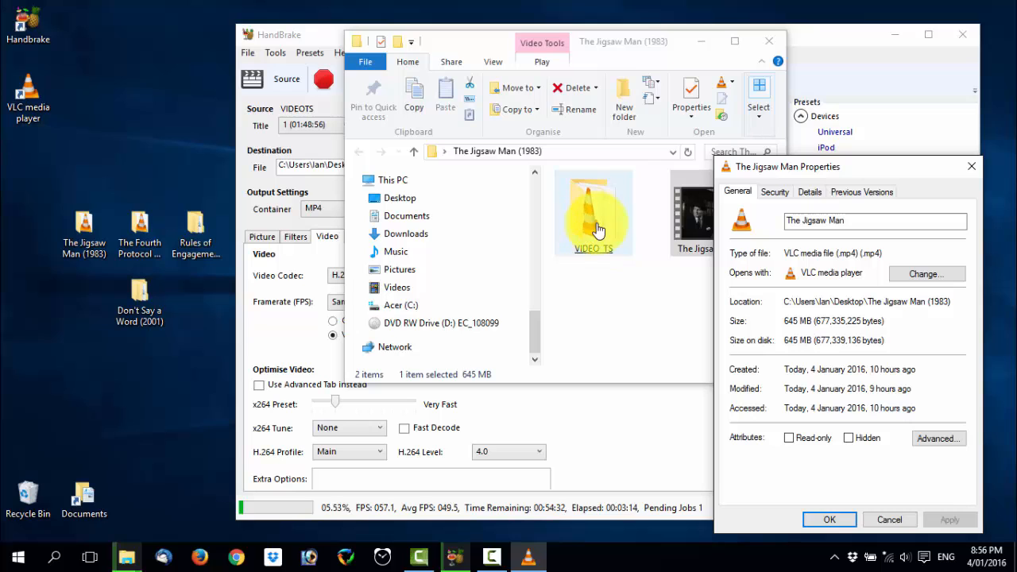
click(834, 521)
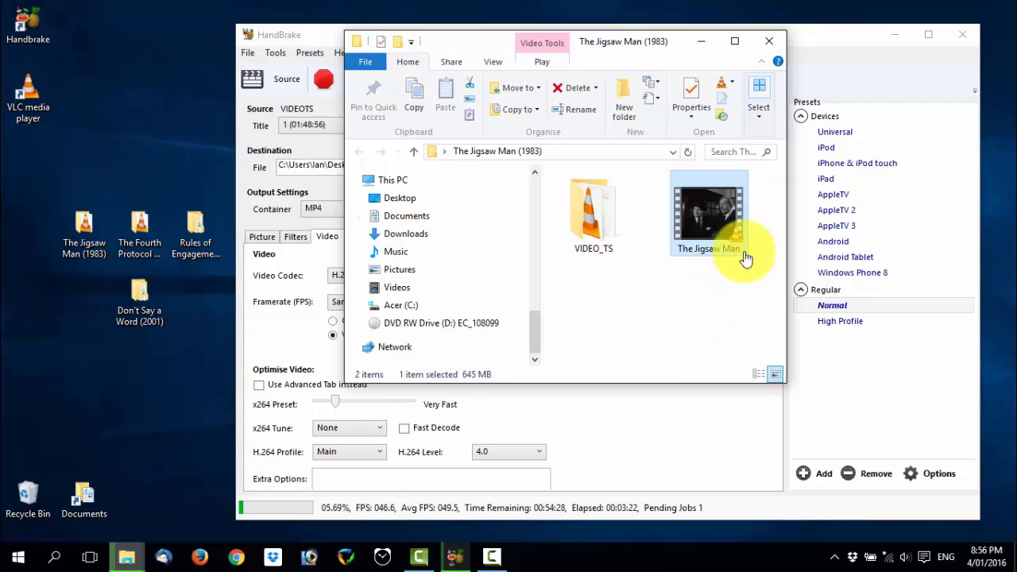
mouse_move(715, 236)
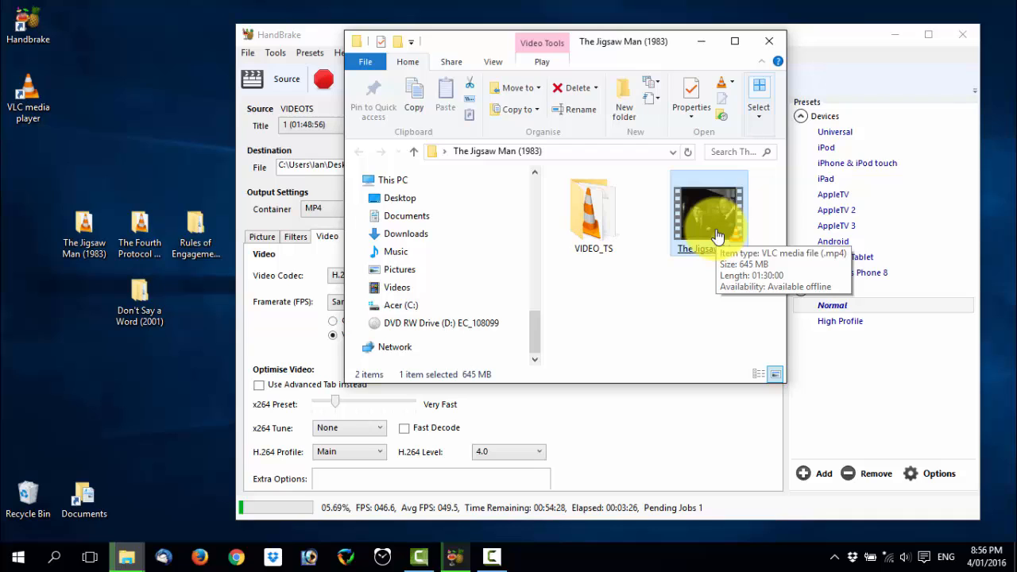